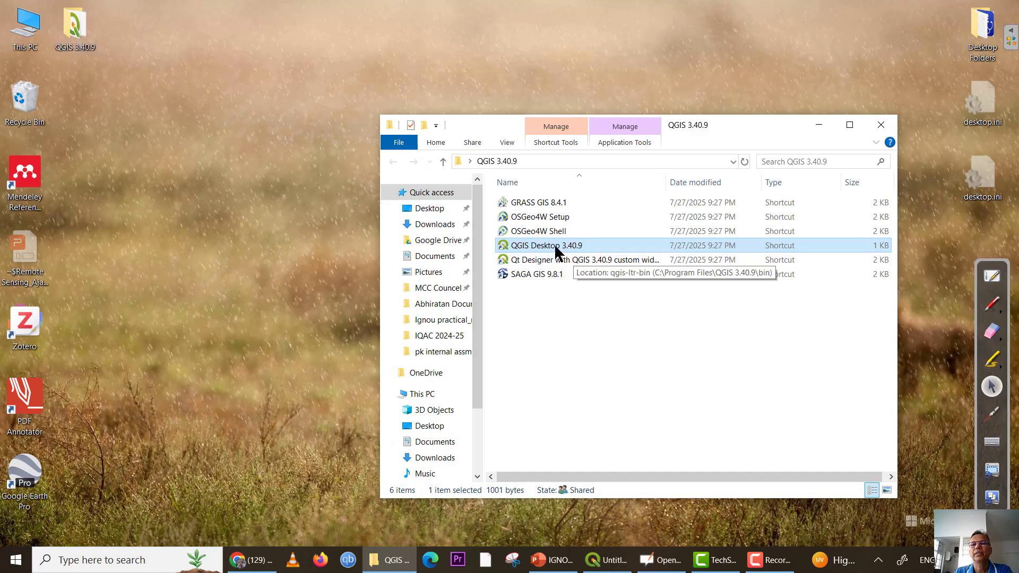
Step: Close the QGIS 3.40.9 folder window and switch to the untitled QGIS project
click(16, 560)
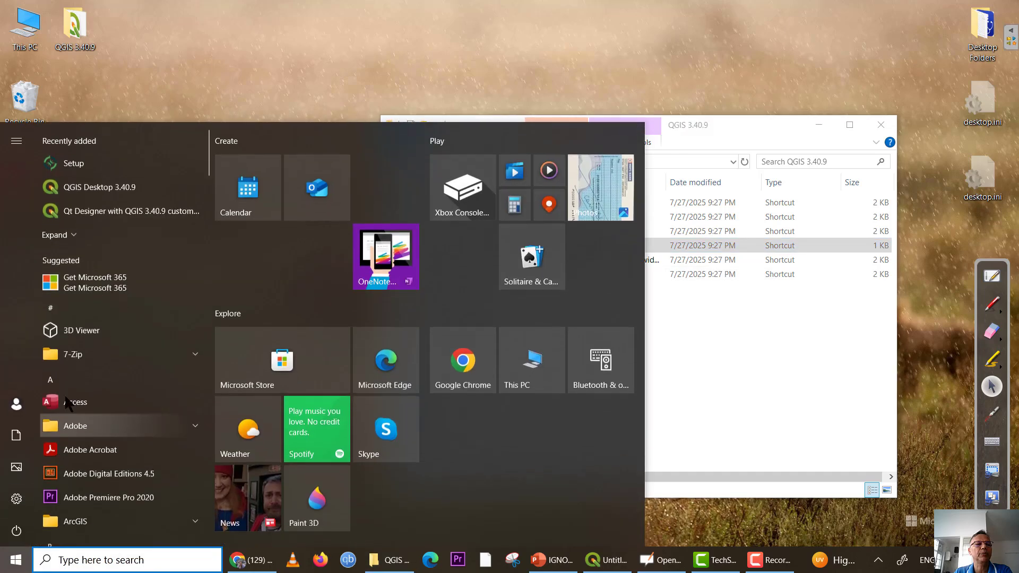
click(830, 358)
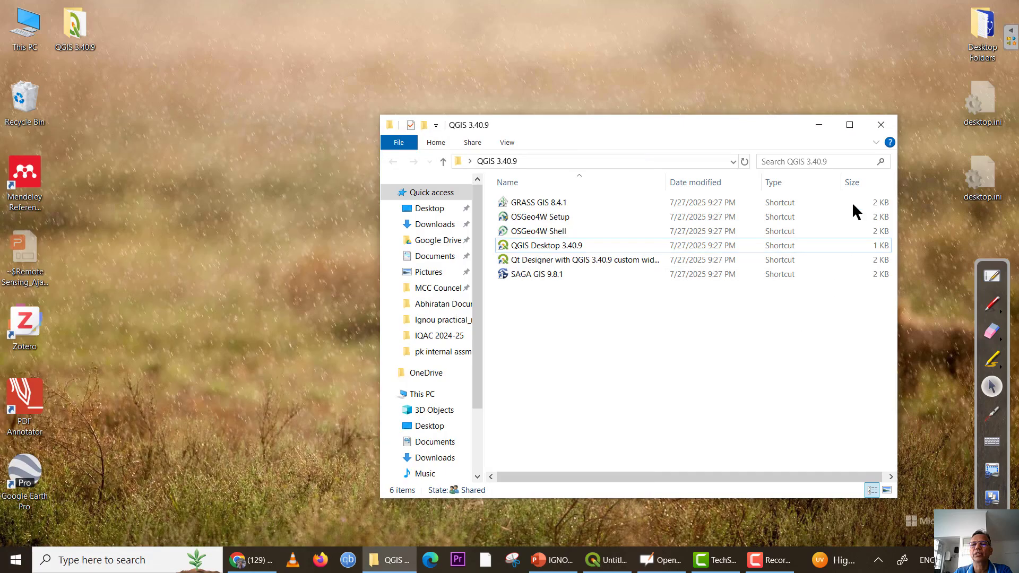
click(881, 126)
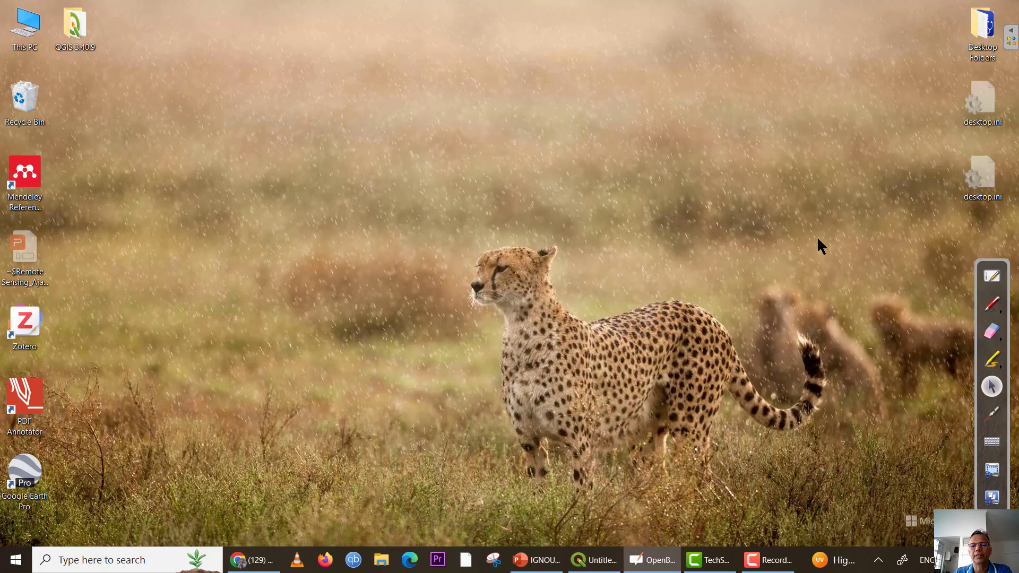
click(589, 561)
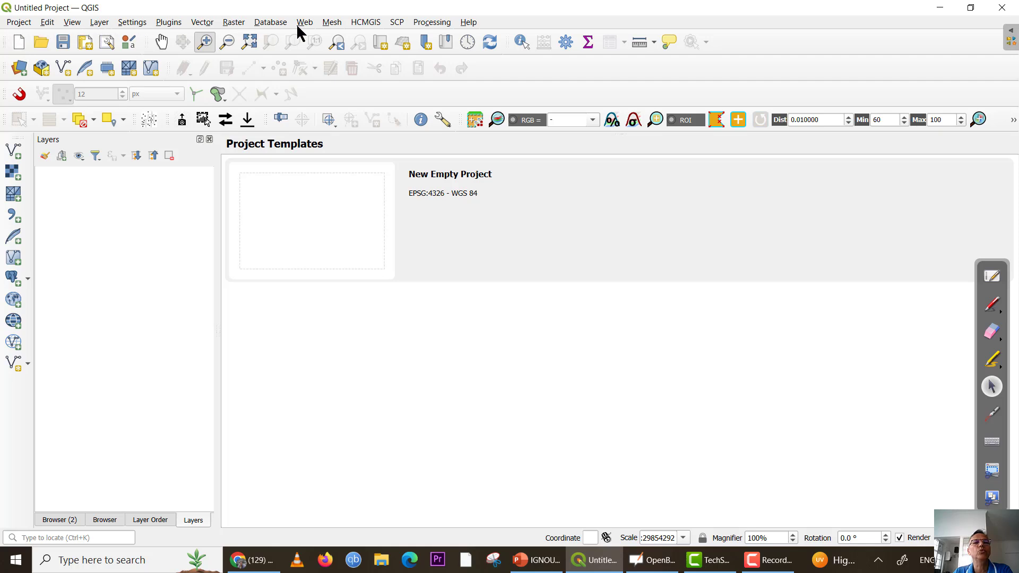
Step: Underline the whole menu bar from Project to Help with the red pen, and erase the line
click(993, 303)
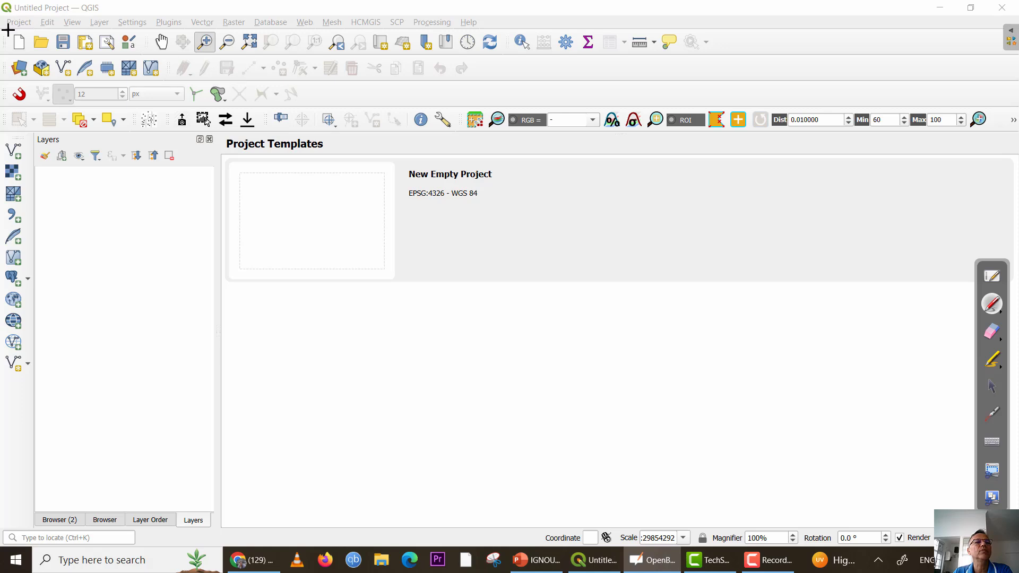
drag(26, 28, 499, 29)
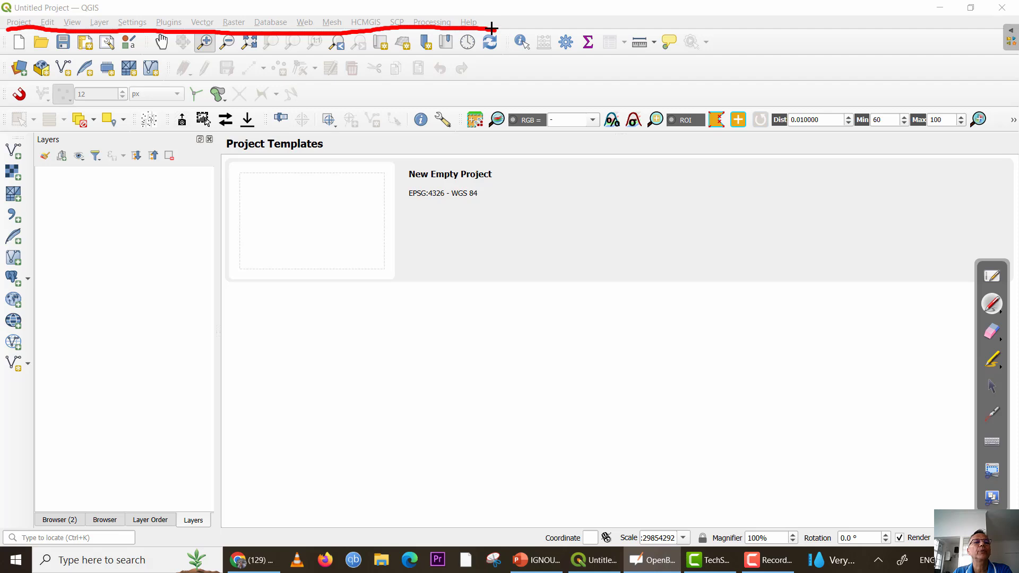
double_click(993, 332)
Step: Outline the toolbar rows below the menu bar with the red pen, and erase the outline
click(992, 304)
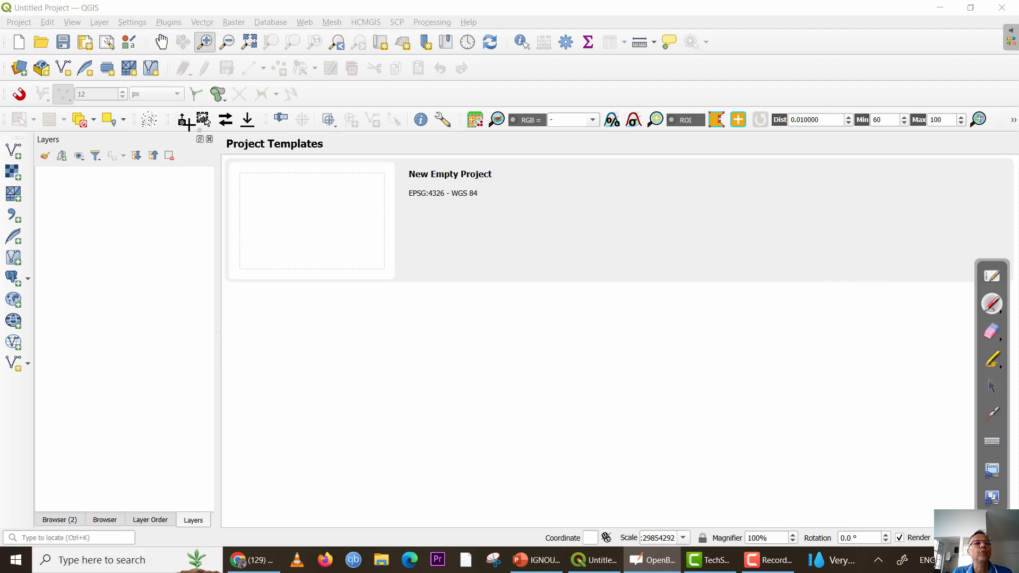
mouse_move(5, 31)
mouse_down()
mouse_move(17, 84)
mouse_move(336, 125)
mouse_move(690, 82)
mouse_move(709, 30)
mouse_move(375, 40)
mouse_move(5, 31)
mouse_up()
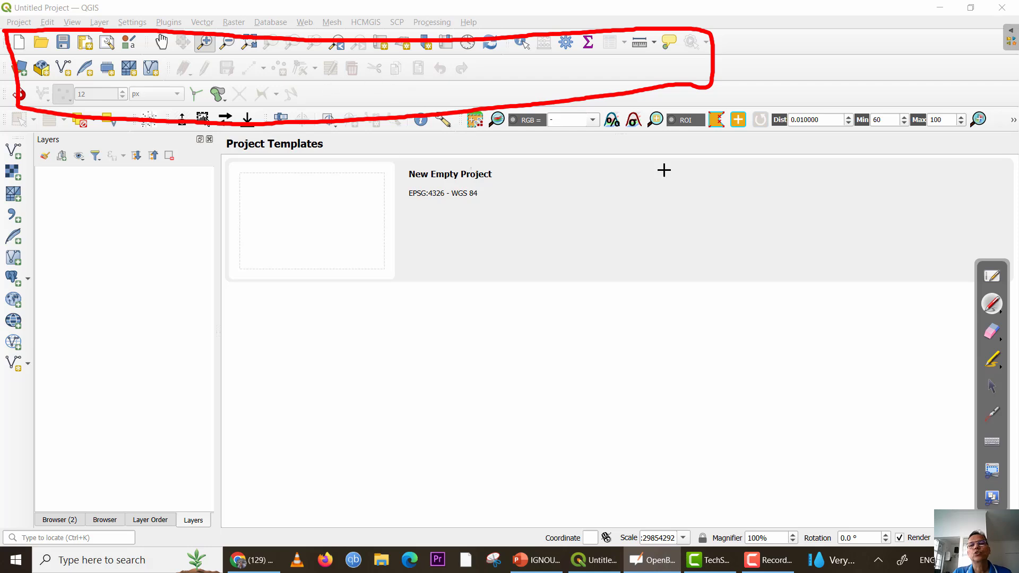
click(991, 332)
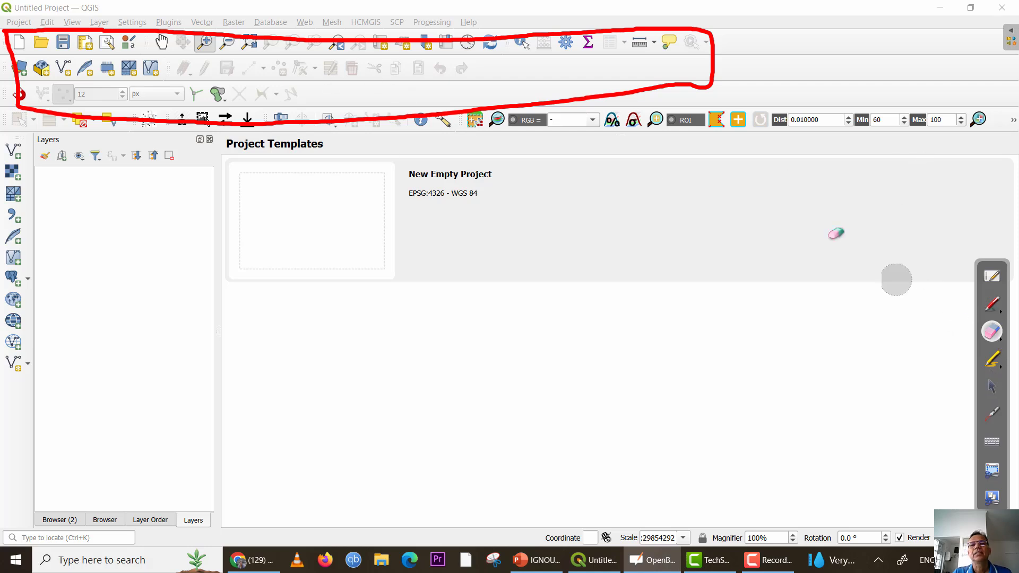
mouse_move(727, 77)
mouse_down()
mouse_move(505, 106)
mouse_move(53, 122)
mouse_move(20, 82)
mouse_move(16, 31)
mouse_move(615, 36)
mouse_move(714, 43)
mouse_move(726, 65)
mouse_up()
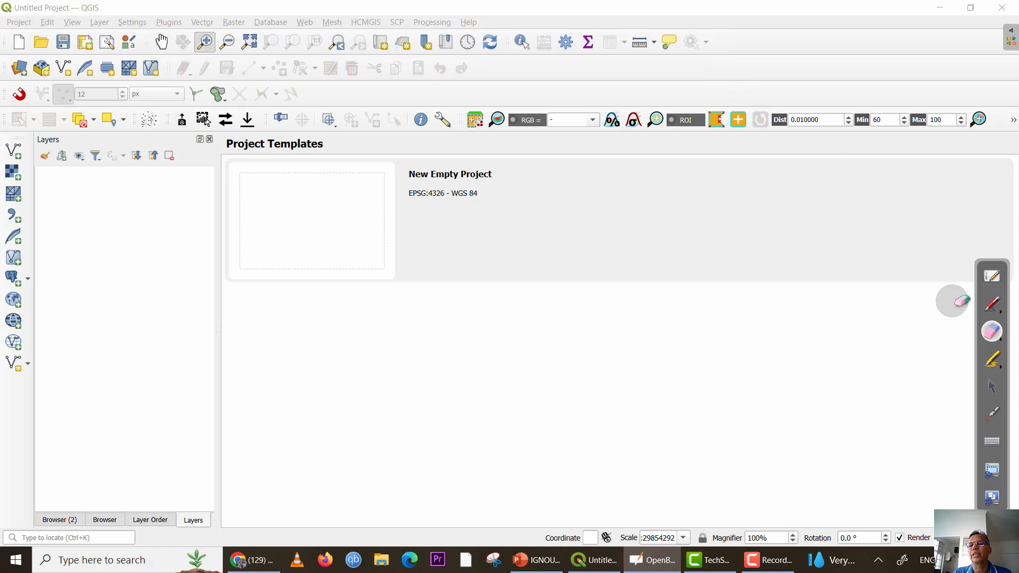
Step: Mark the title bar and toolbar rows in red pen, and outline the vertical add-layer toolbar and the Layers panel header
click(993, 306)
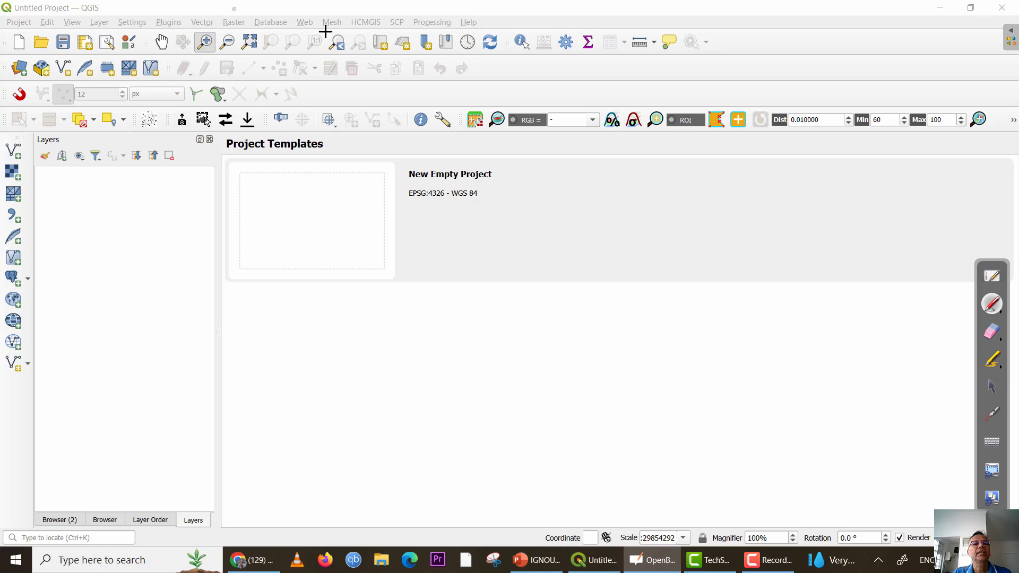
drag(496, 13, 566, 3)
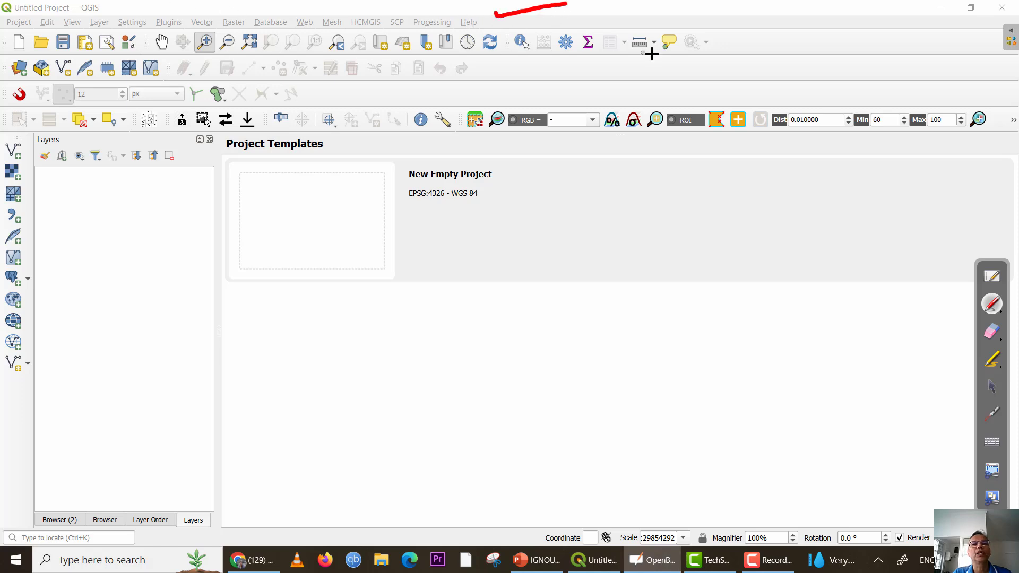
drag(718, 32, 738, 96)
drag(742, 62, 871, 39)
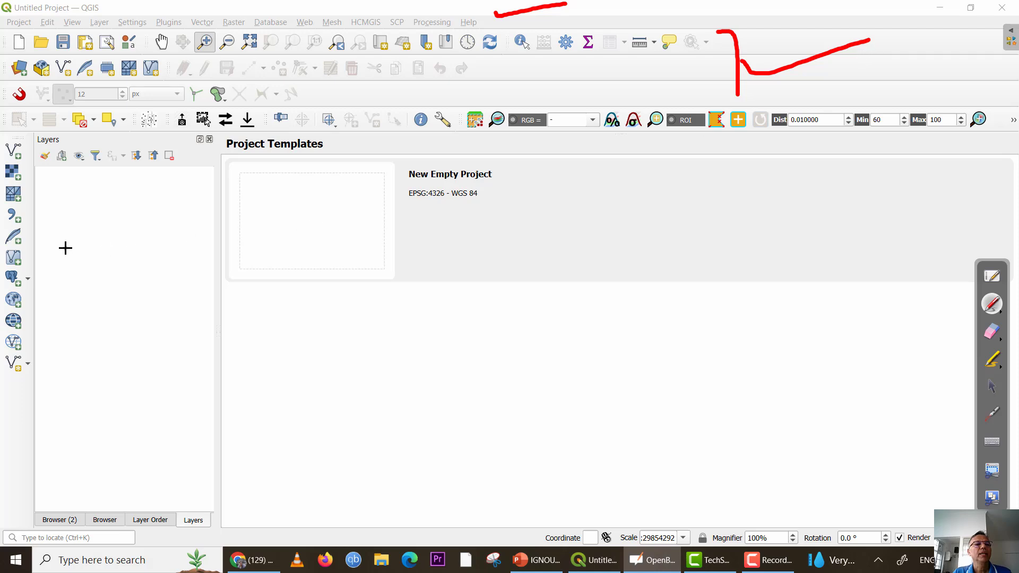
mouse_move(20, 132)
mouse_down()
mouse_move(2, 265)
mouse_move(2, 402)
mouse_move(44, 302)
mouse_move(43, 137)
mouse_move(2, 132)
mouse_up()
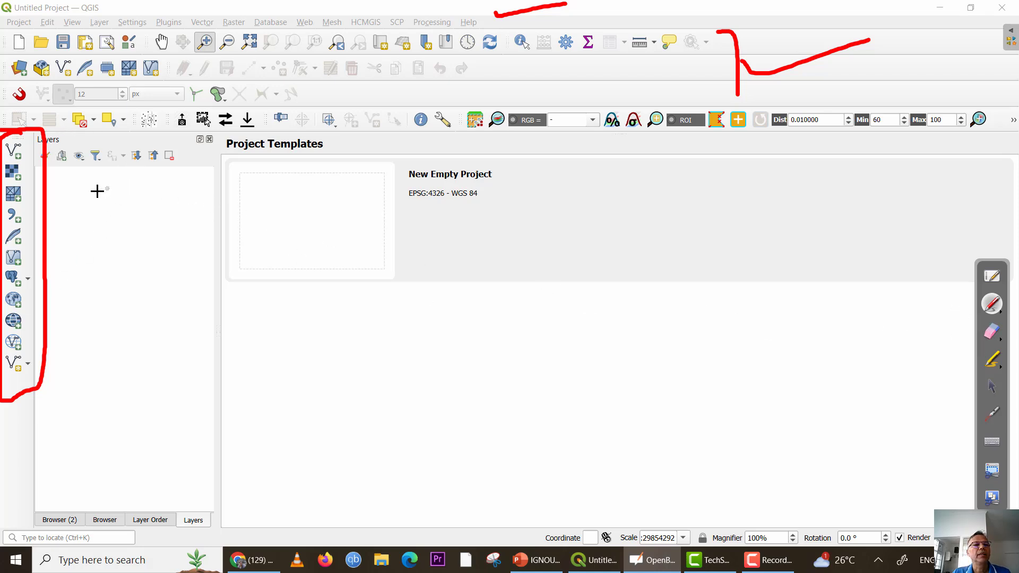
mouse_move(93, 137)
mouse_down()
mouse_move(64, 130)
mouse_move(22, 172)
mouse_move(215, 196)
mouse_move(106, 126)
mouse_up()
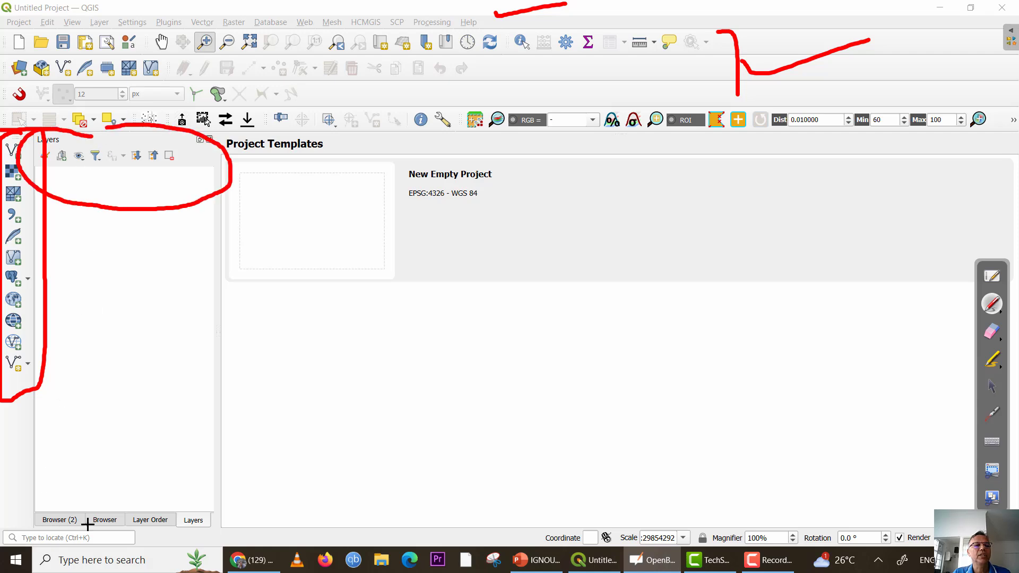
Step: View the Layer Order, Browser and Browser (2) panels in turn, and return to the Layers panel
click(55, 523)
click(150, 521)
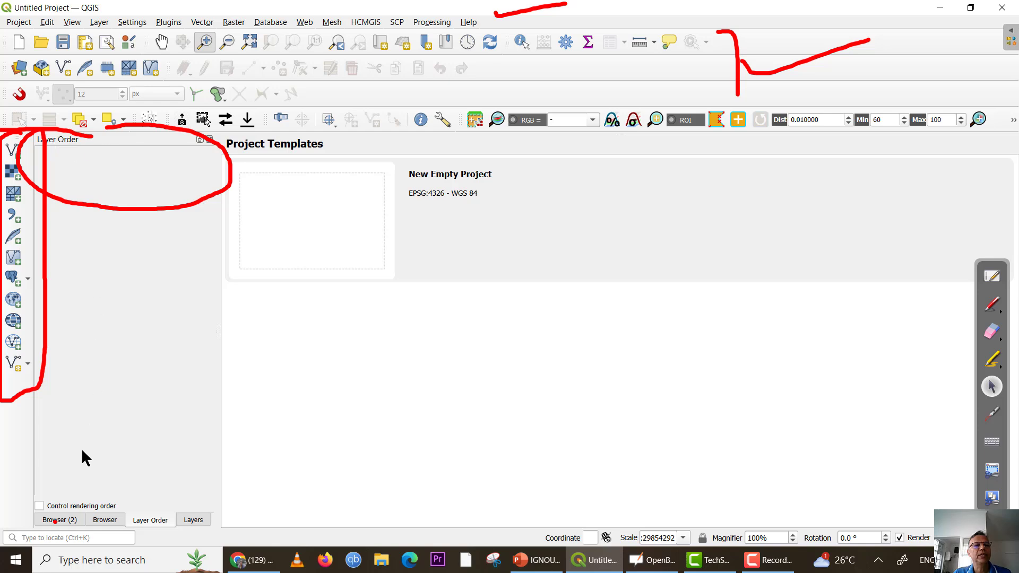
click(104, 520)
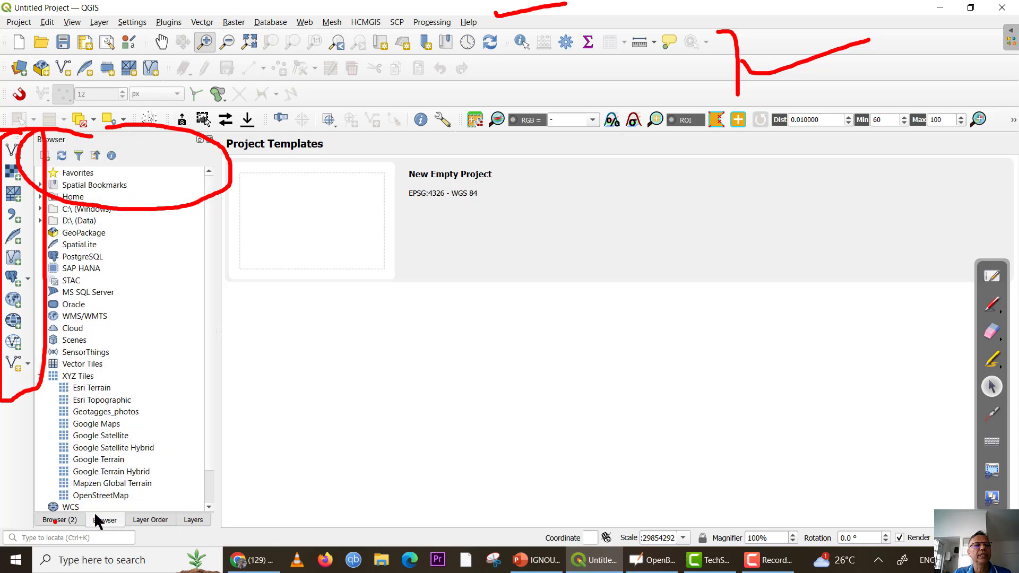
click(67, 521)
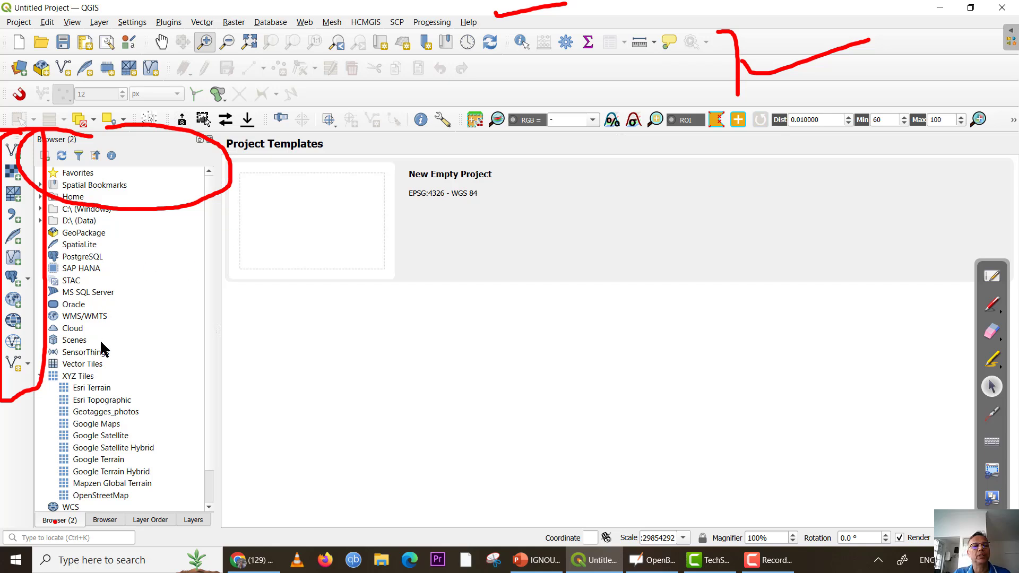
key(ctrl+1)
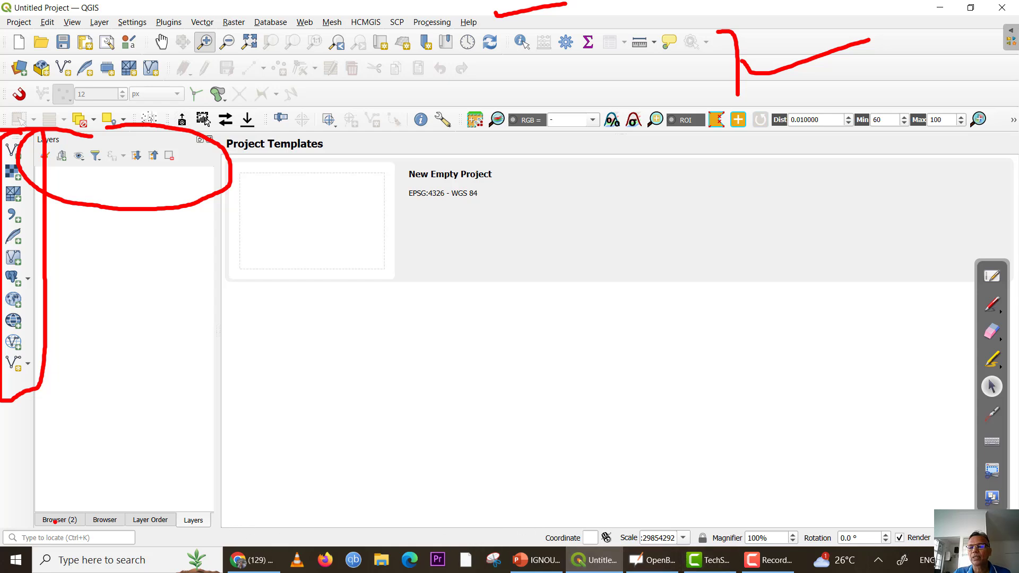
Step: Outline the status bar and the locator search box with the red pen, and clear the annotations
click(992, 304)
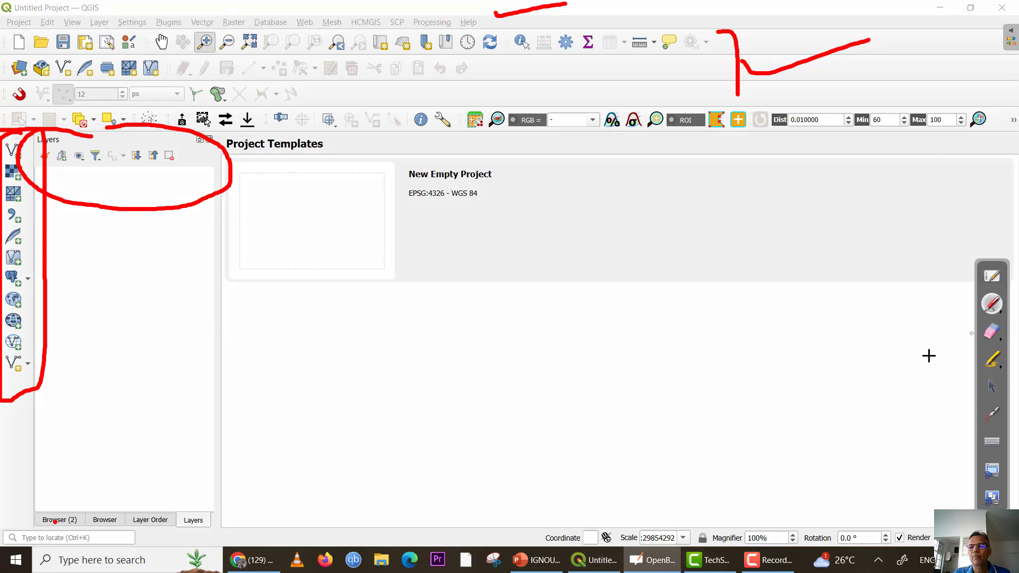
mouse_move(225, 523)
mouse_down()
mouse_move(615, 551)
mouse_move(934, 552)
mouse_move(809, 522)
mouse_move(507, 518)
mouse_move(281, 515)
mouse_move(253, 542)
mouse_up()
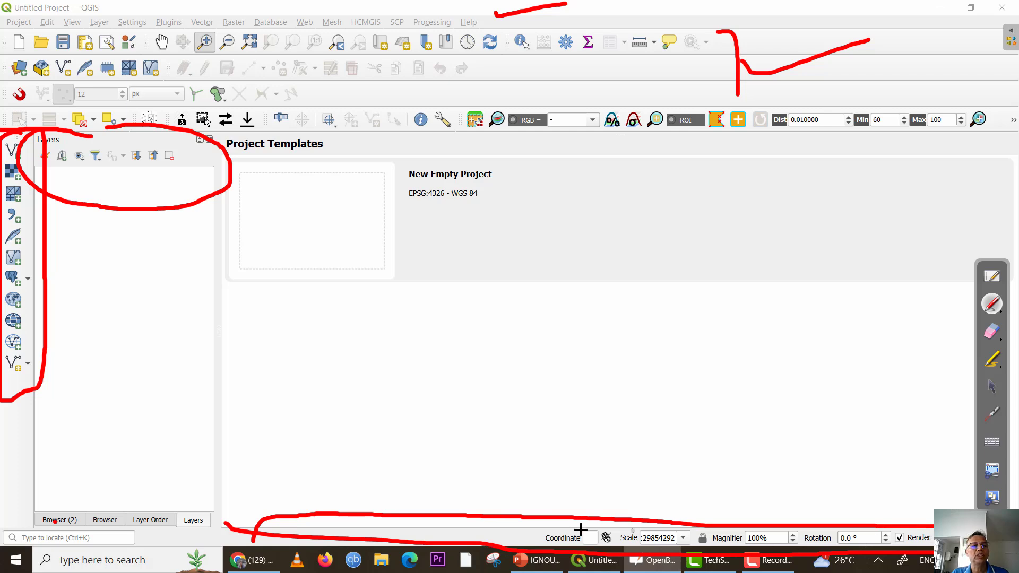
mouse_move(139, 531)
mouse_down()
mouse_move(2, 528)
mouse_move(78, 565)
mouse_move(143, 531)
mouse_move(93, 529)
mouse_up()
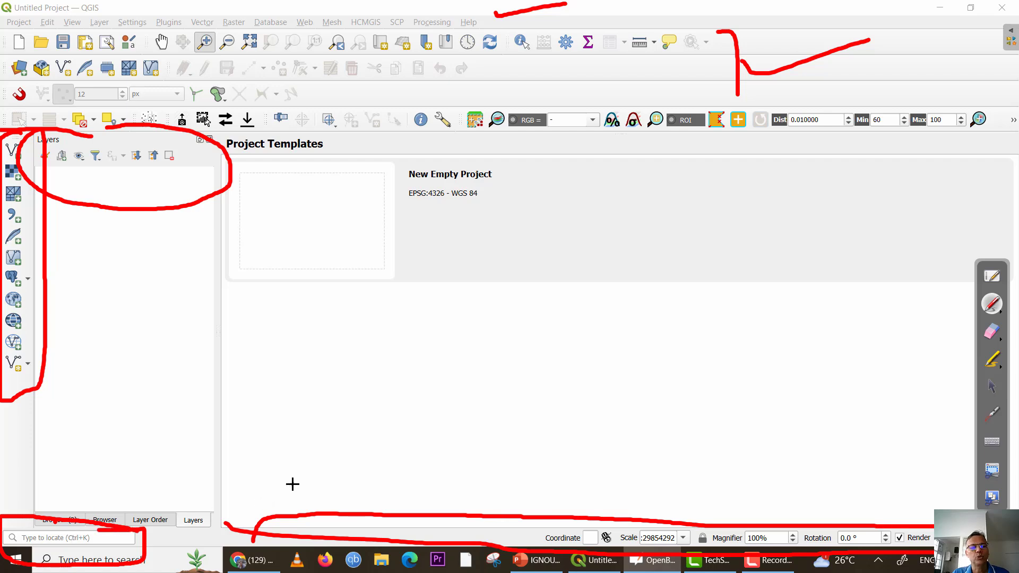
key(Escape)
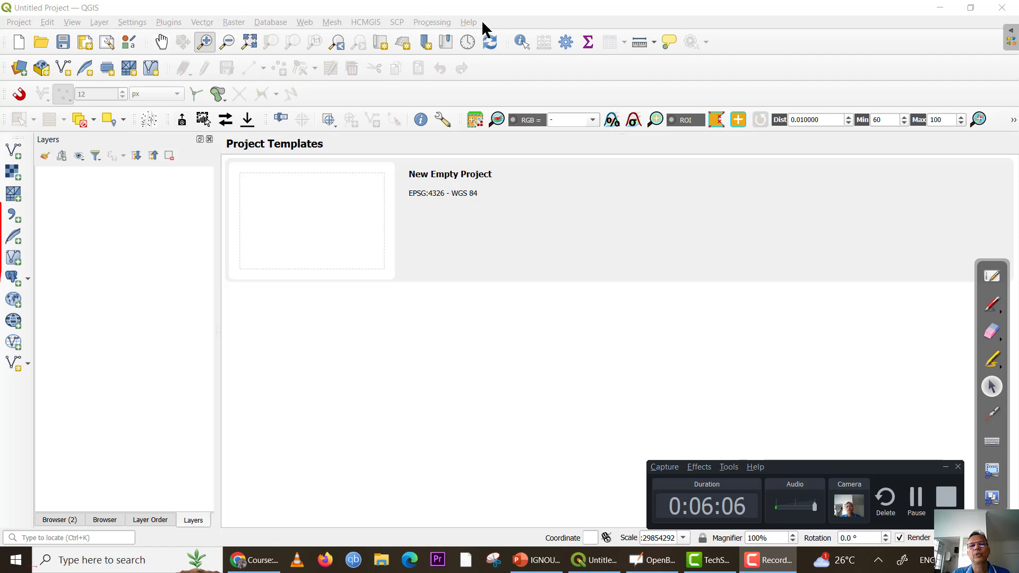
Step: Look through the commands of the main menus from Project through Settings, Vector, Web and Processing to Help
click(18, 23)
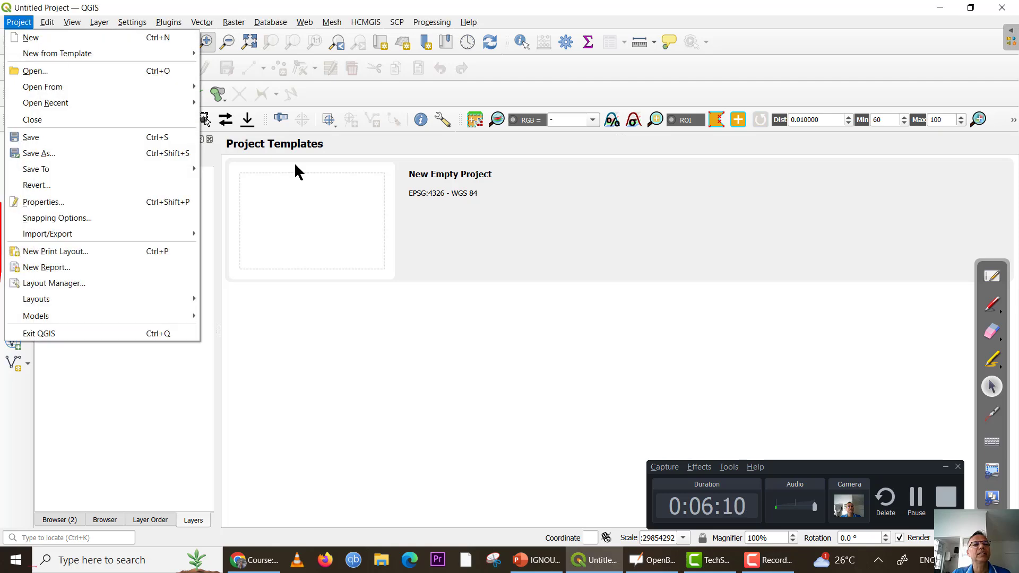
click(300, 313)
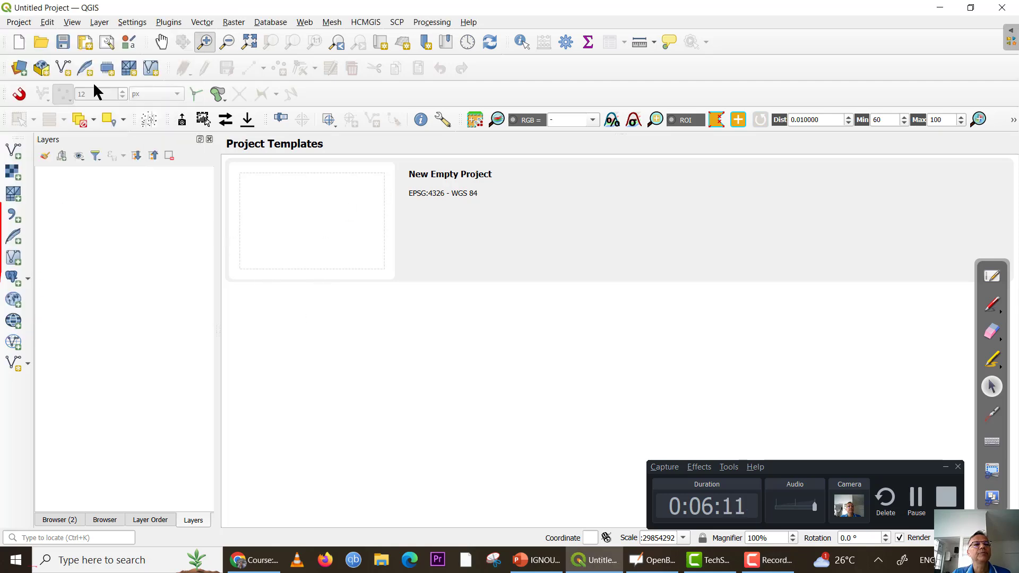
click(19, 24)
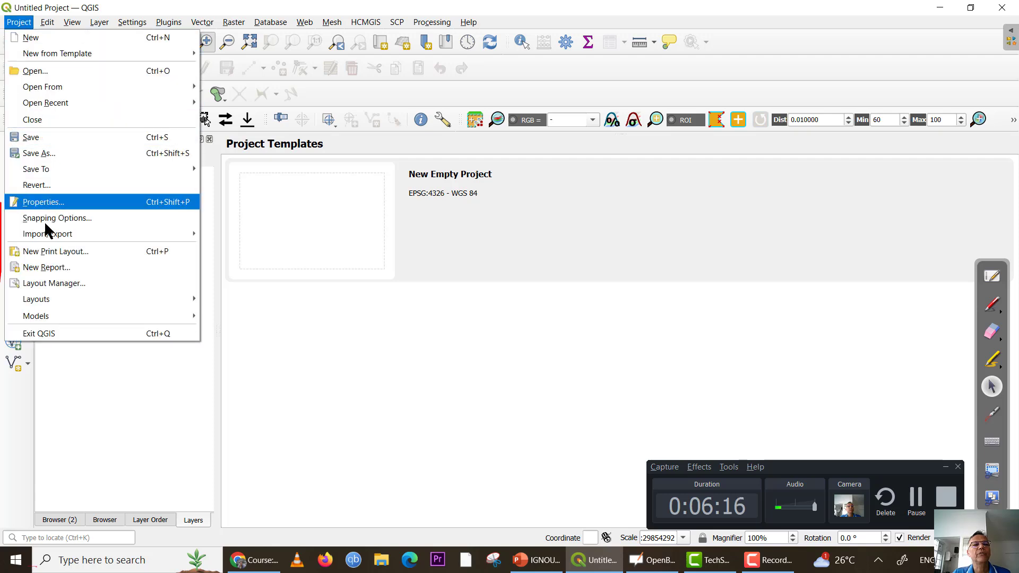
mouse_move(50, 25)
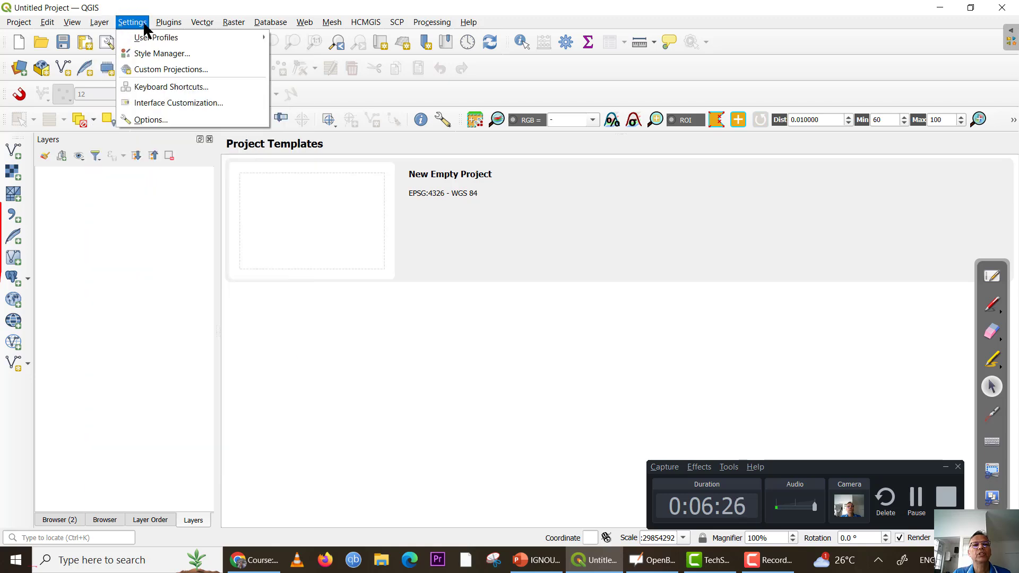
mouse_move(165, 27)
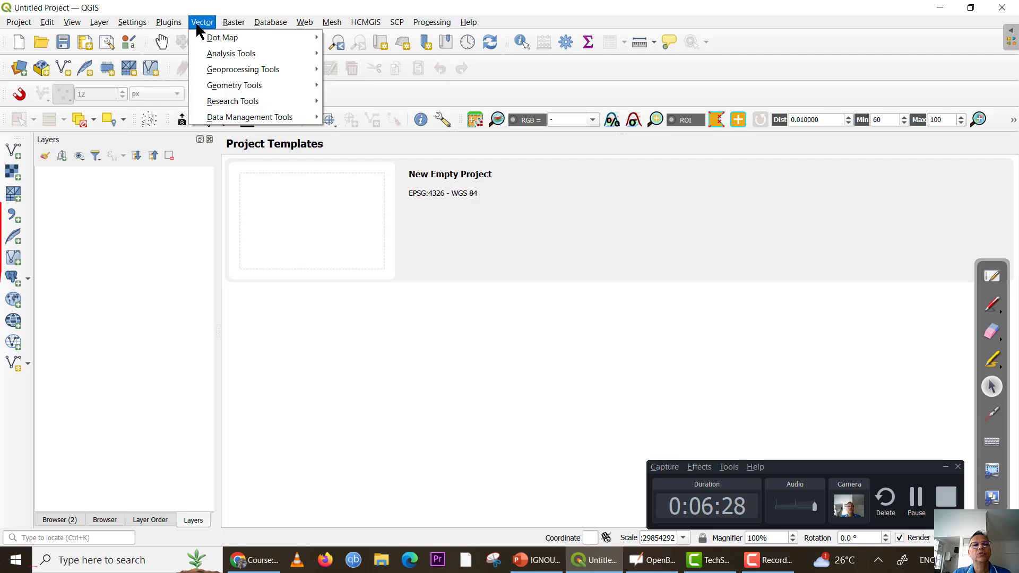
mouse_move(229, 31)
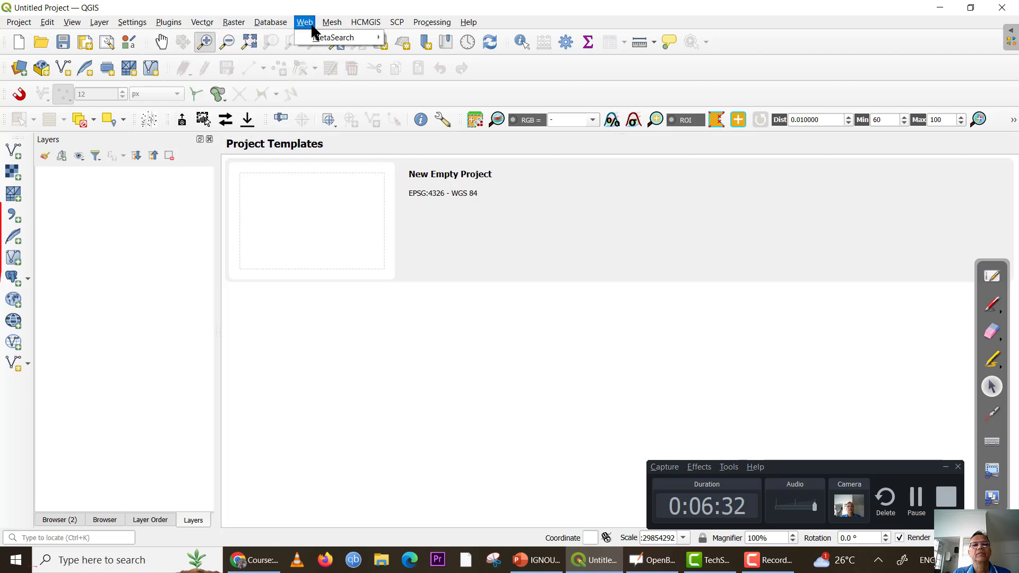
mouse_move(361, 26)
mouse_move(395, 29)
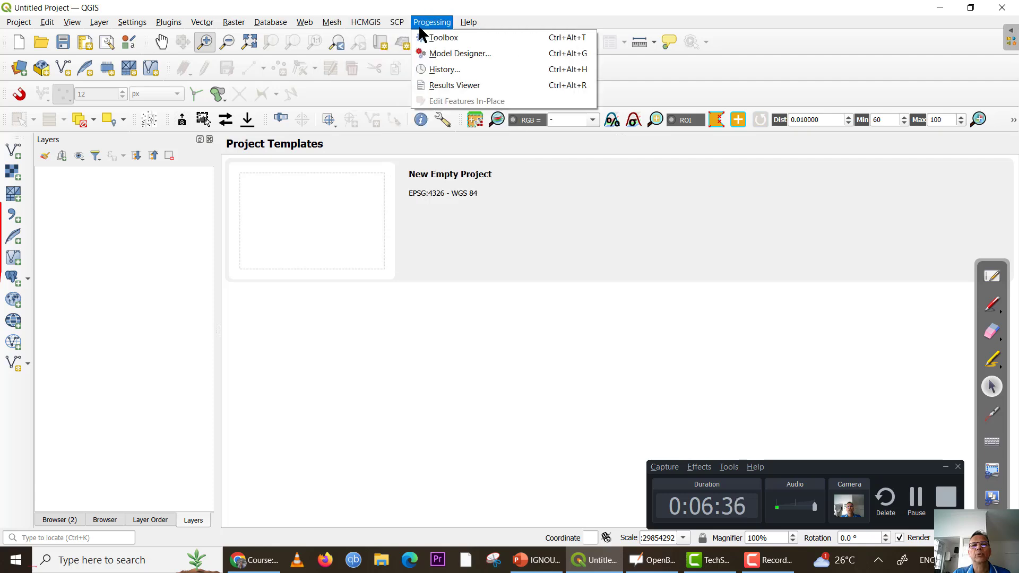
mouse_move(468, 23)
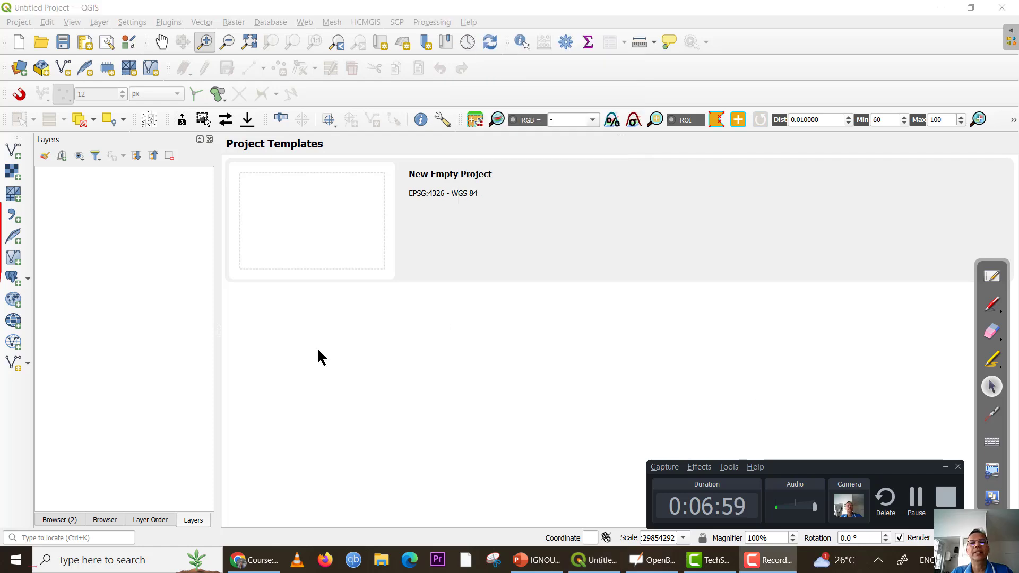
Step: Mark the first toolbar row with the red pen
click(994, 306)
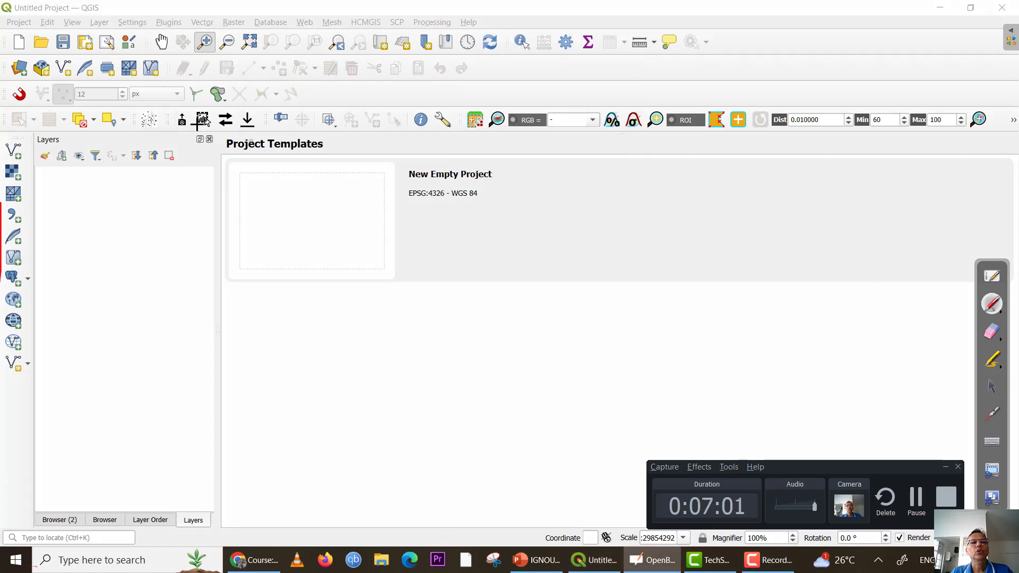
mouse_move(6, 37)
mouse_down()
mouse_move(5, 94)
mouse_move(170, 113)
mouse_move(406, 111)
mouse_move(691, 89)
mouse_move(711, 26)
mouse_up()
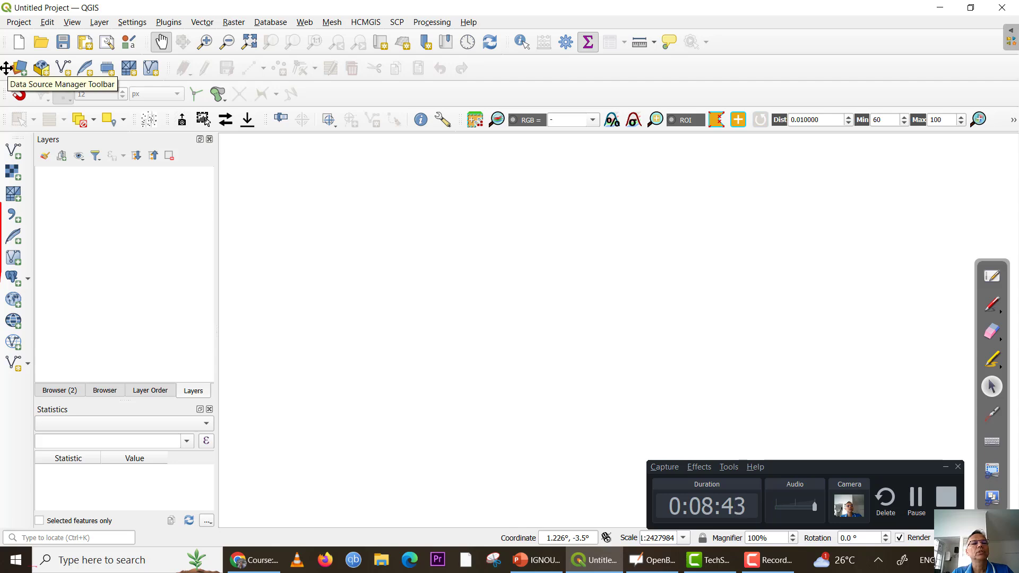
Step: Move the Data Source Manager toolbar behind the digitizing toolbar, and place the snapping toolbar after it in the same row
drag(7, 68, 296, 72)
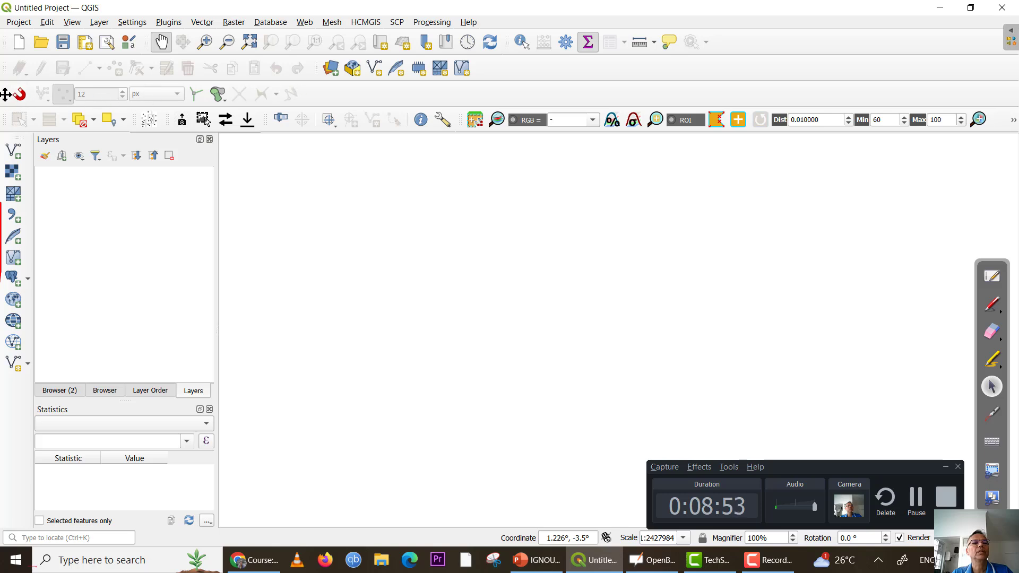
drag(6, 94, 484, 69)
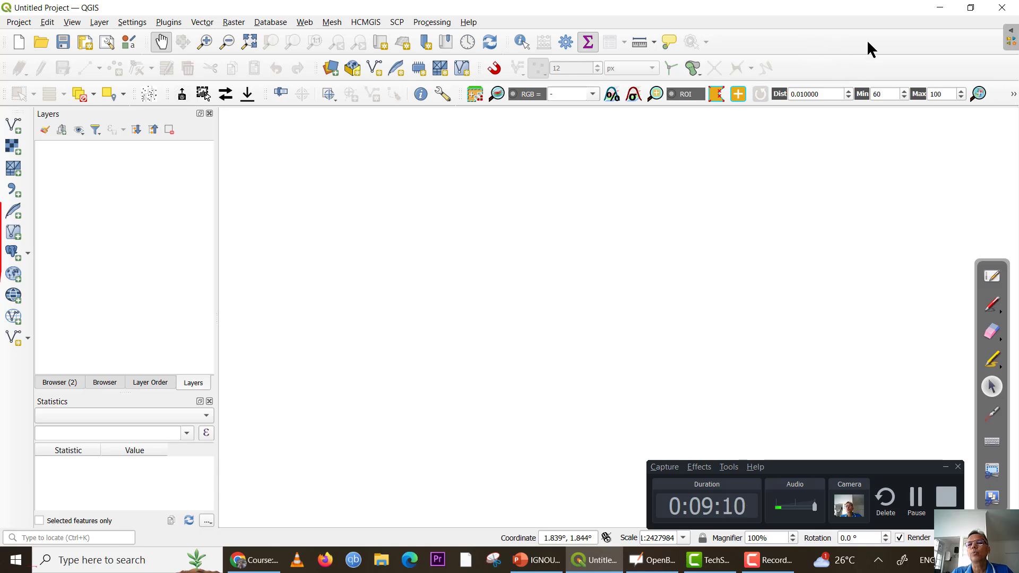
Step: Hide the GPS Toolbar, Selection Toolbar, SCP Working Toolbar and Project Toolbar
right_click(824, 40)
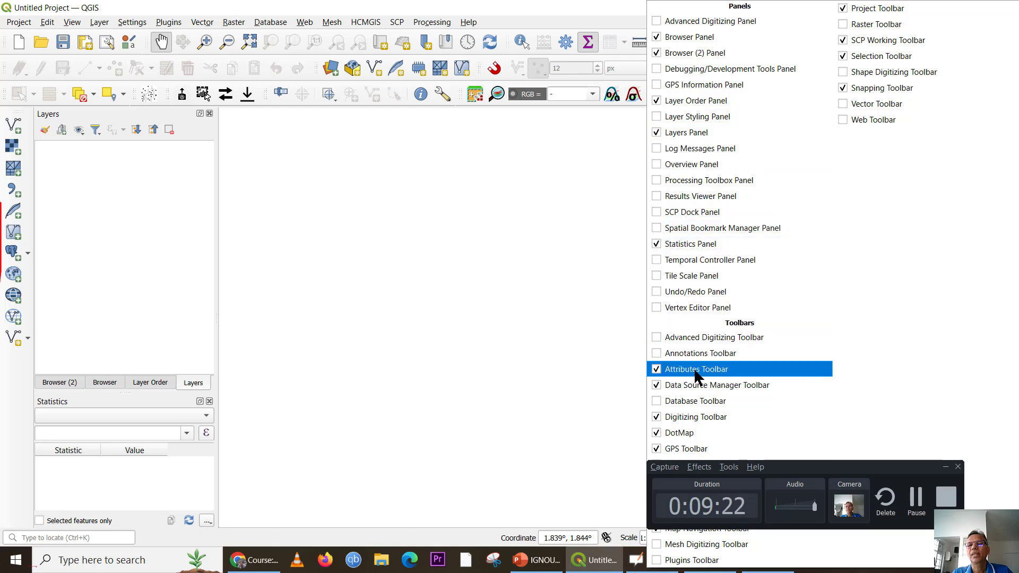
click(659, 449)
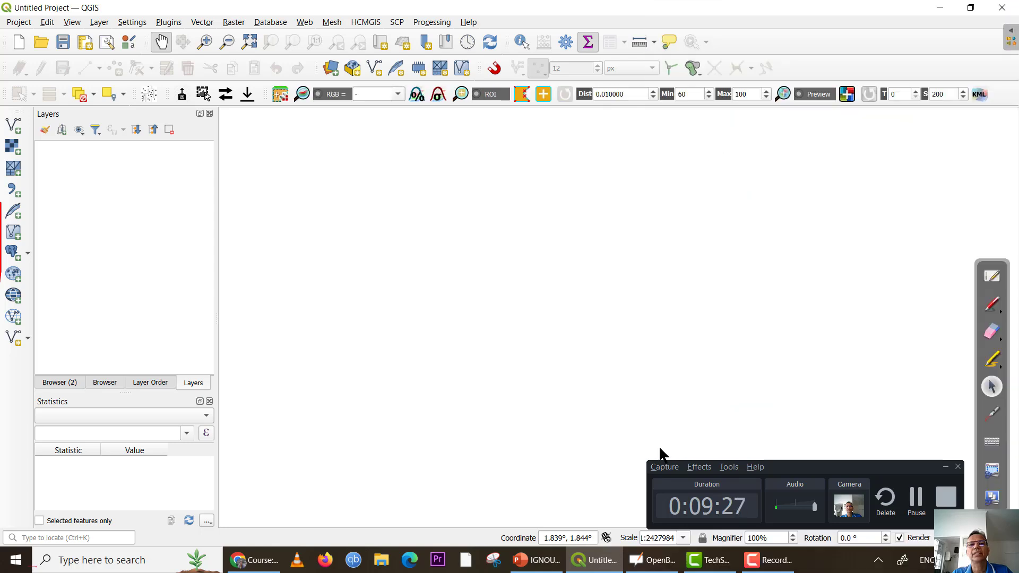
right_click(793, 43)
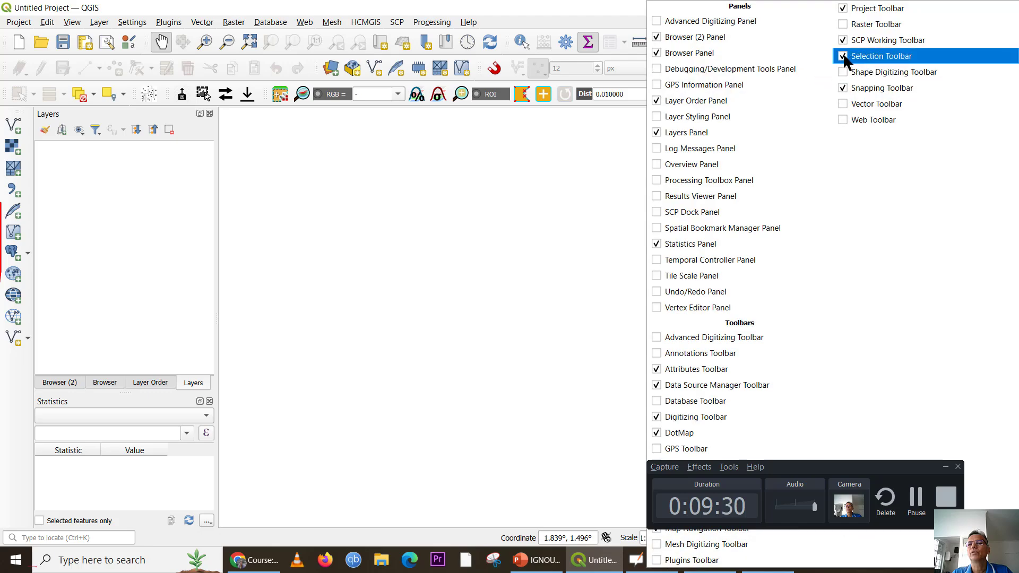
click(843, 58)
right_click(822, 43)
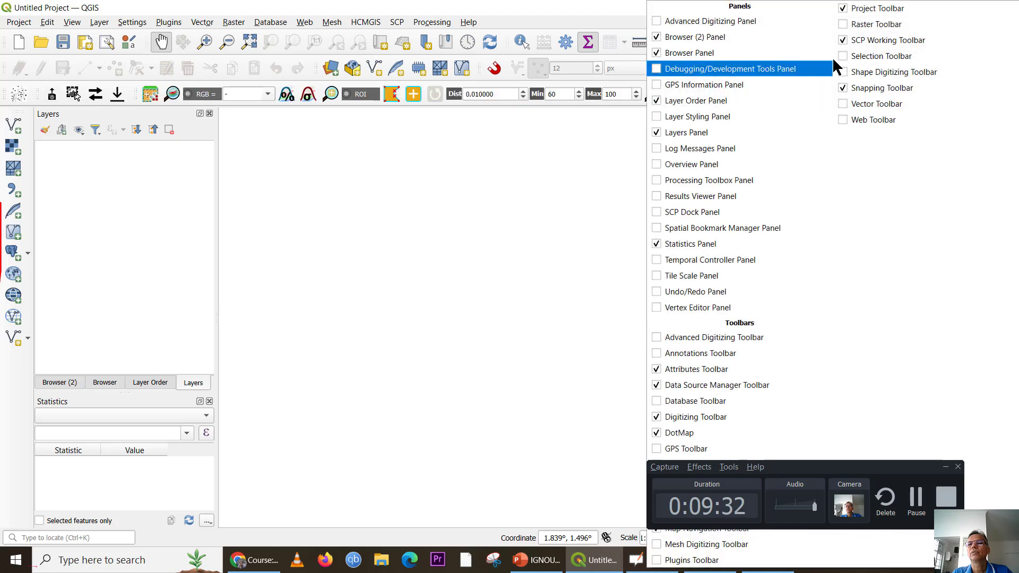
click(844, 40)
right_click(810, 29)
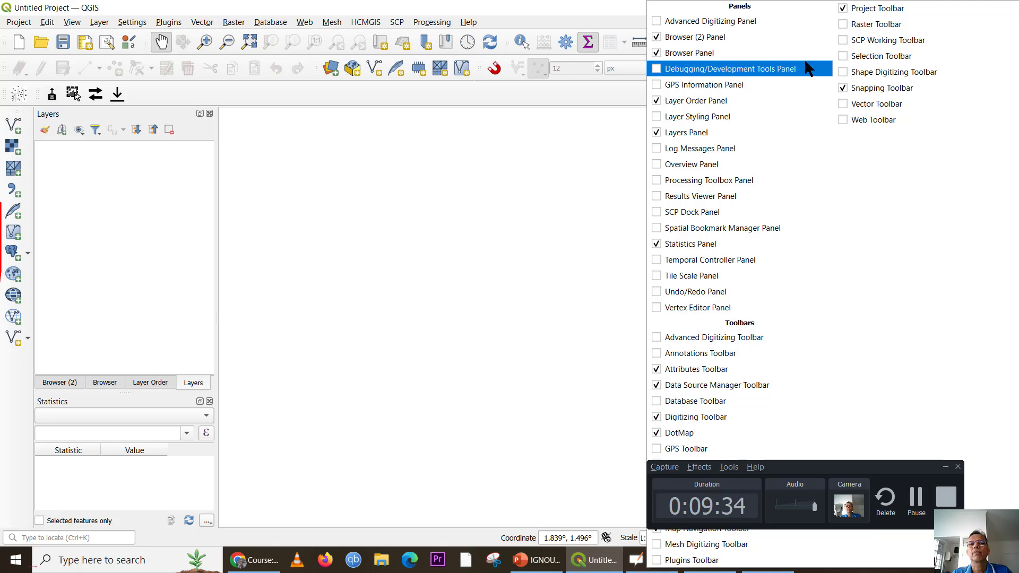
click(843, 8)
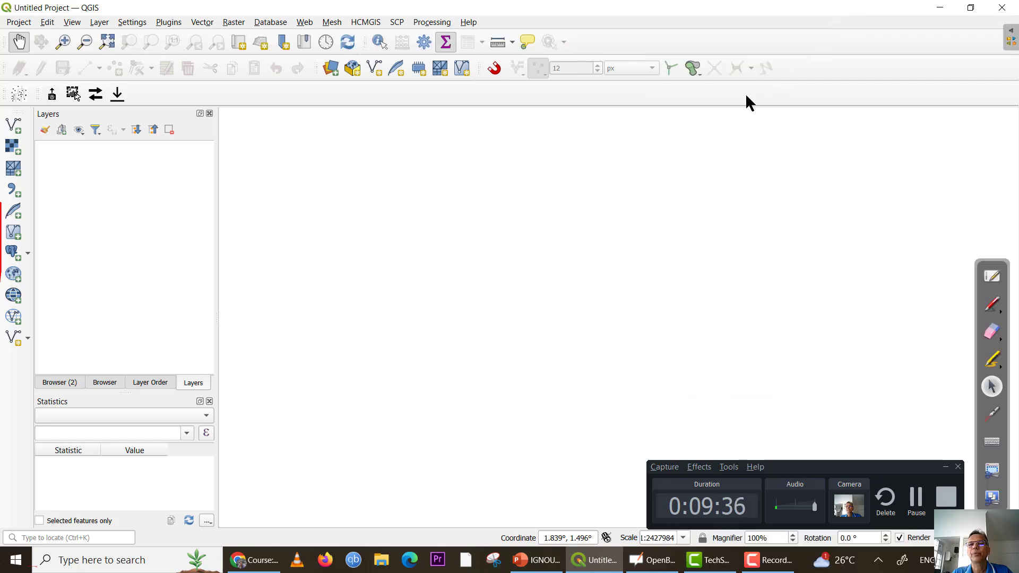
Step: Hide the Digitizing, DotMap, Data Source Manager and Attributes toolbars
right_click(797, 47)
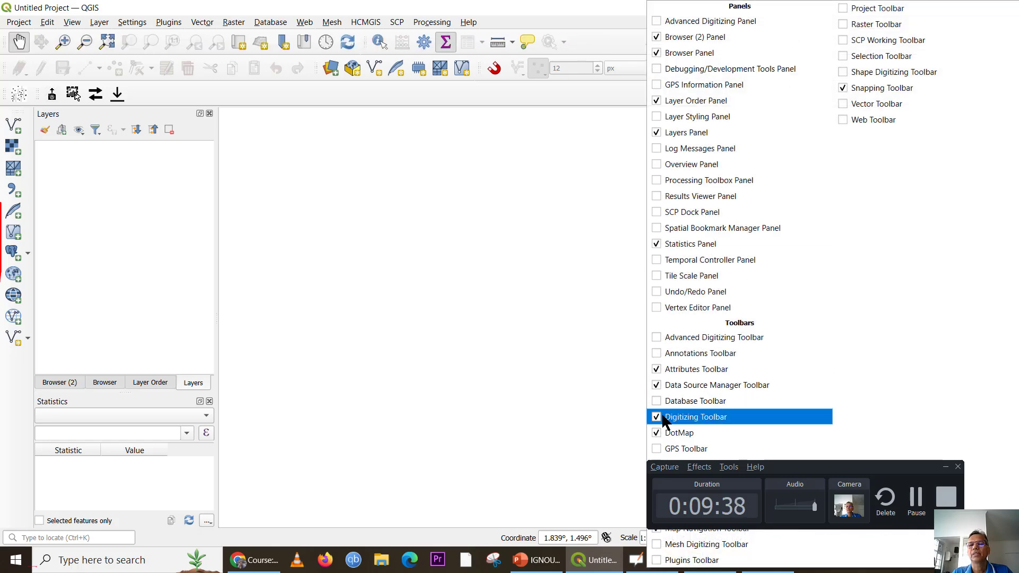
click(685, 417)
right_click(747, 48)
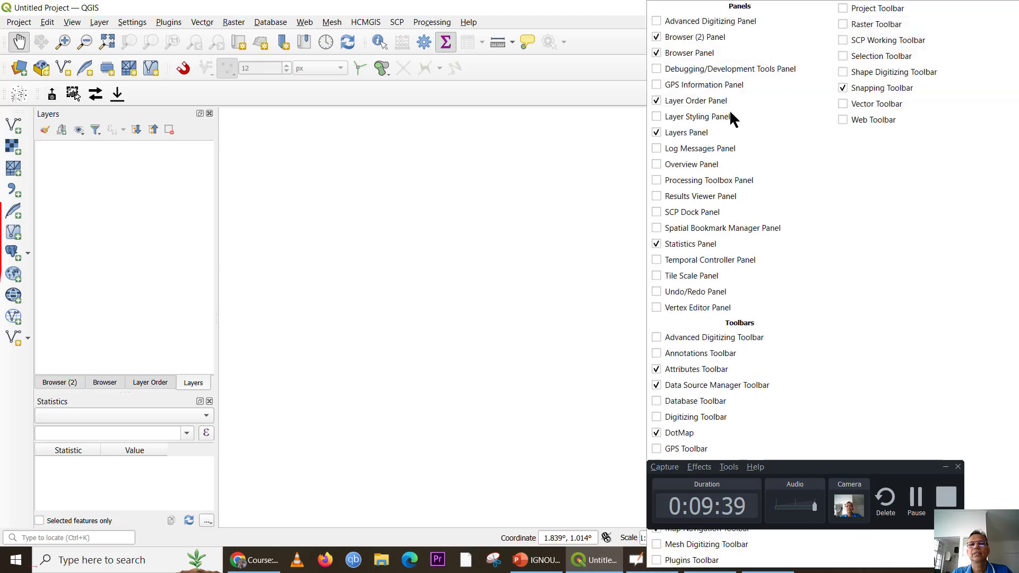
click(665, 433)
right_click(692, 60)
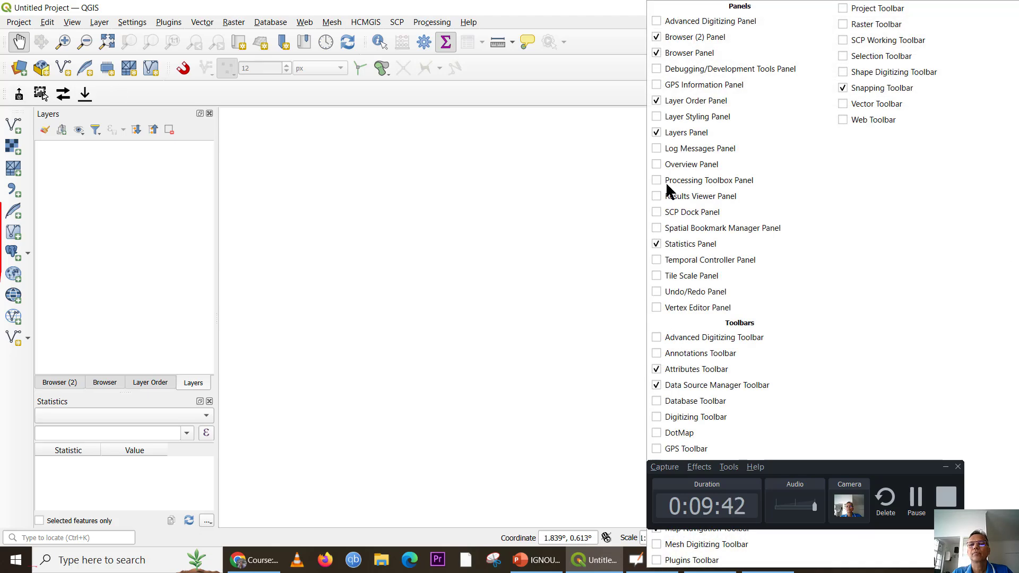
click(656, 386)
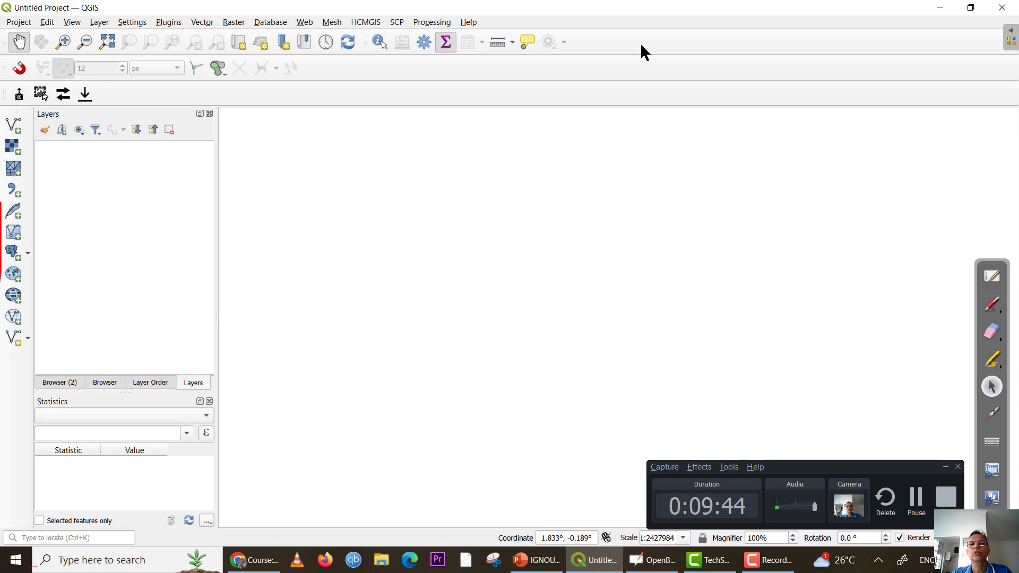
right_click(656, 39)
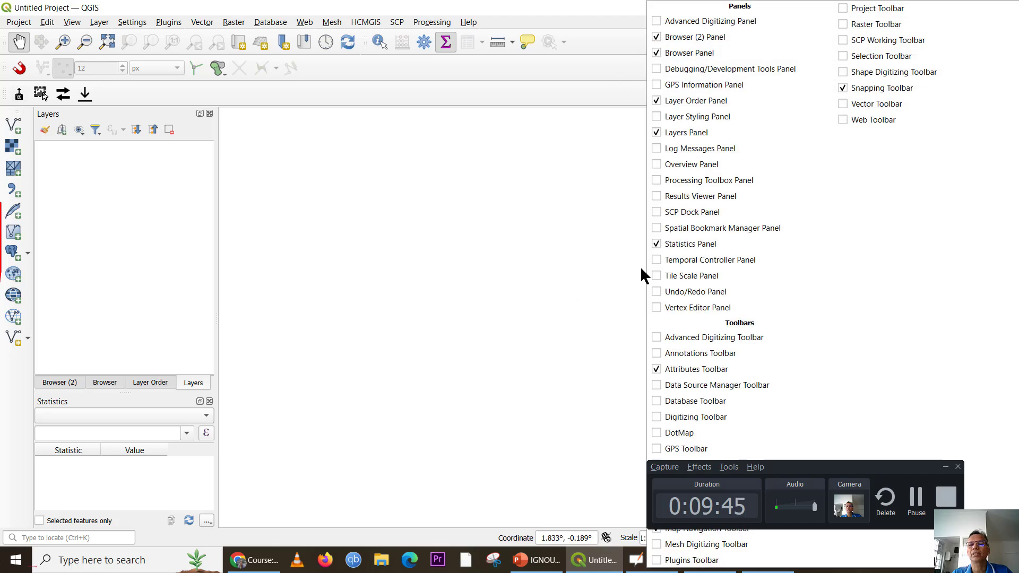
click(656, 371)
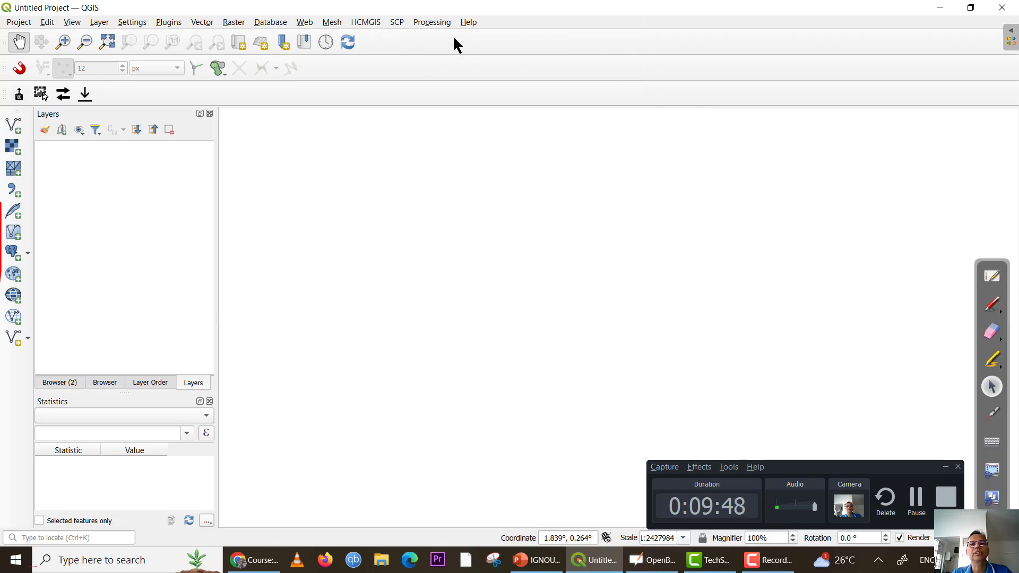
Step: Turn the Attributes Toolbar on and switch it off again
right_click(672, 38)
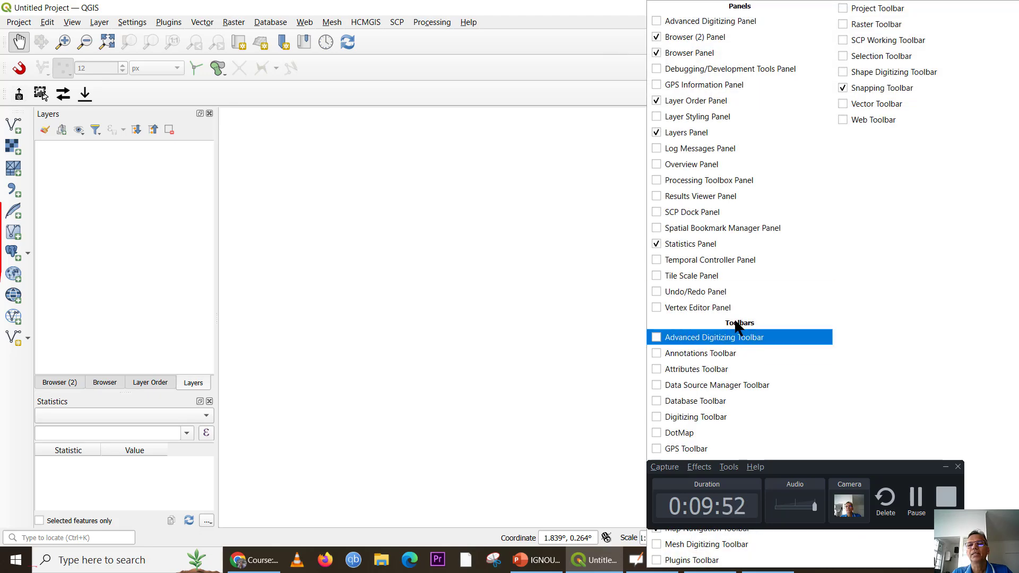
right_click(559, 41)
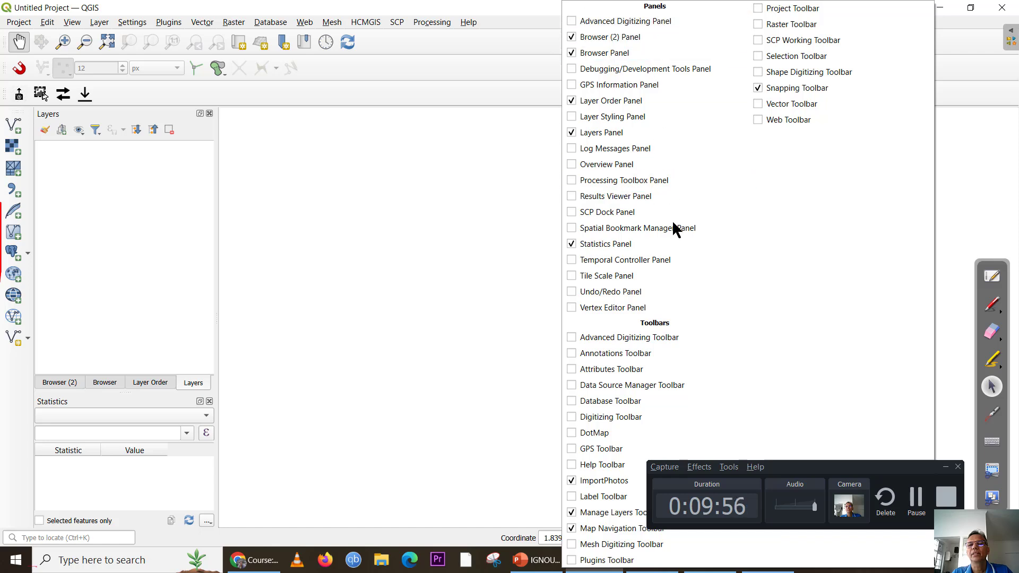
click(570, 368)
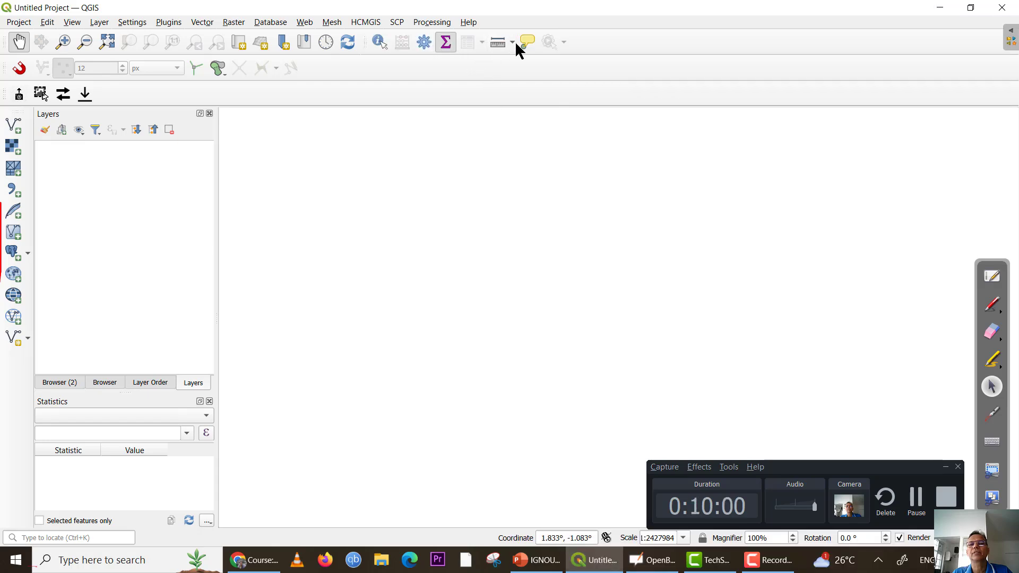
right_click(648, 41)
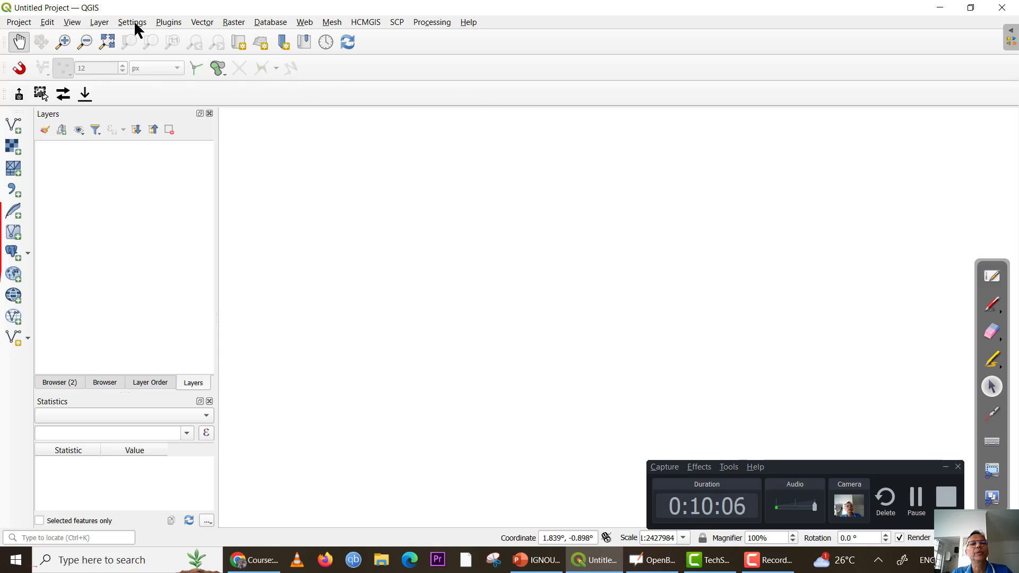
Step: Bring the Attributes Toolbar back using the View commands
click(72, 25)
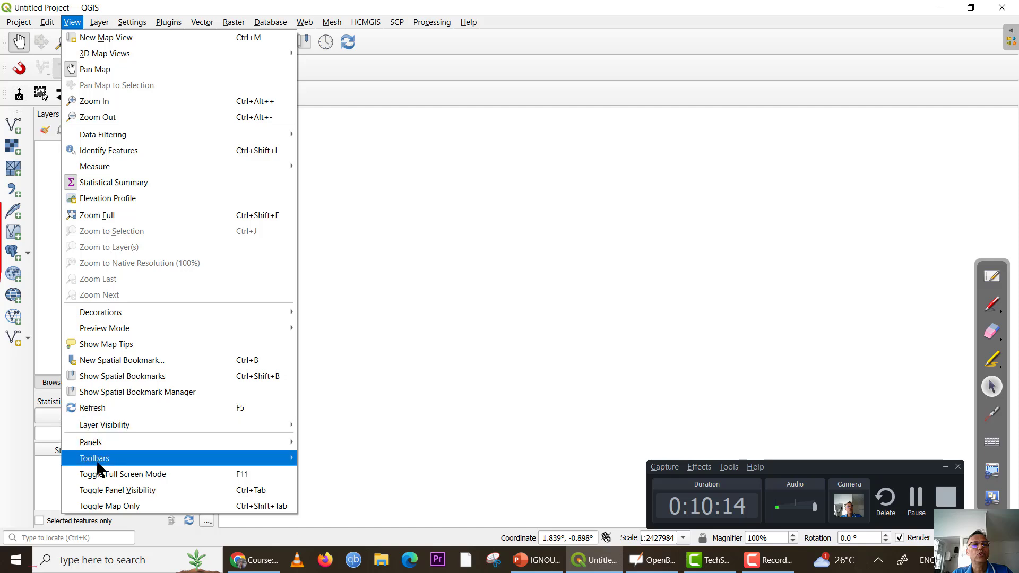
mouse_move(96, 458)
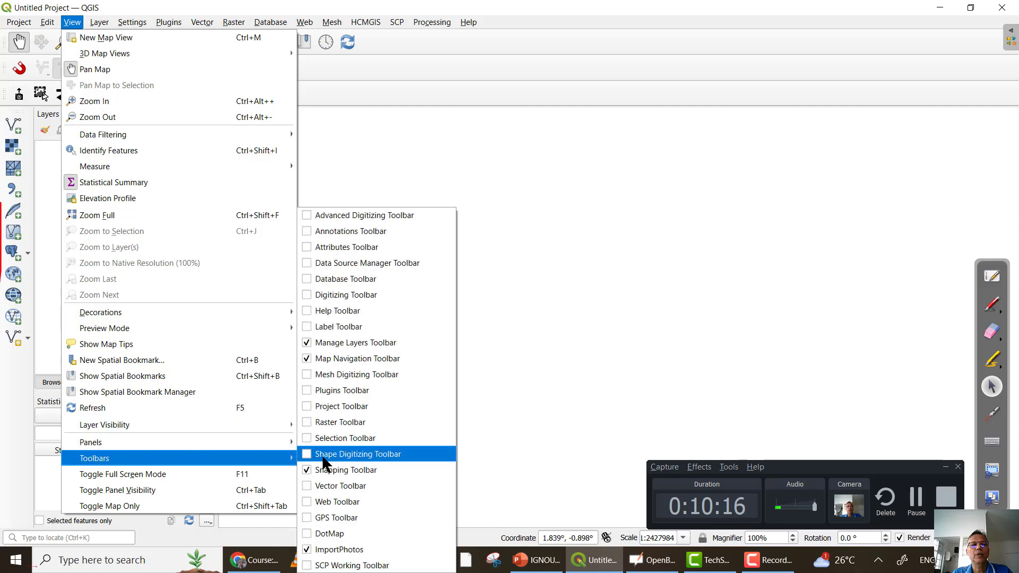
click(307, 246)
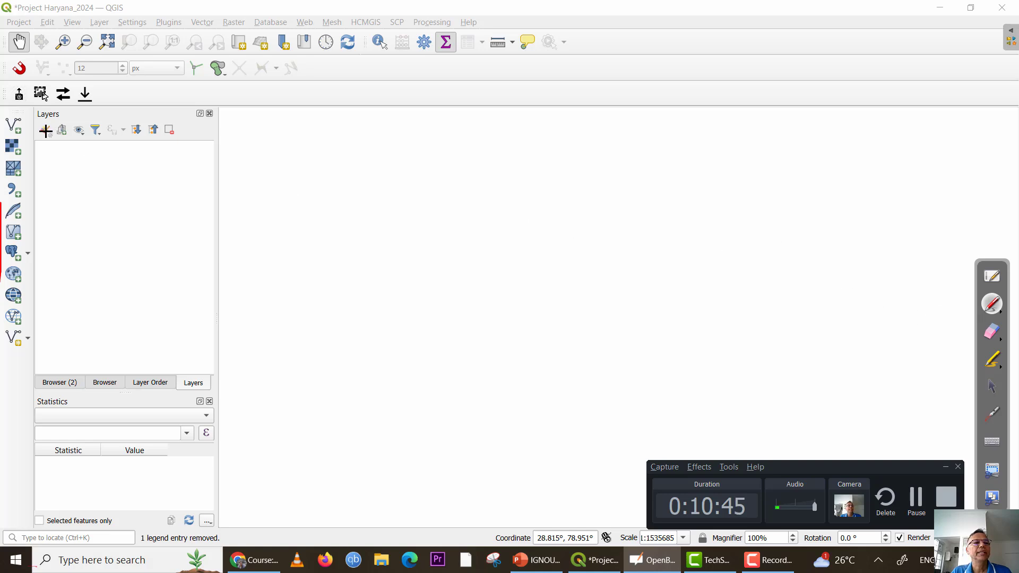
Step: Outline the vertical Manage Layers Toolbar with the red pen, and erase the outline
mouse_move(31, 115)
mouse_down()
mouse_move(4, 114)
mouse_move(1, 350)
mouse_move(37, 269)
mouse_move(37, 110)
mouse_up()
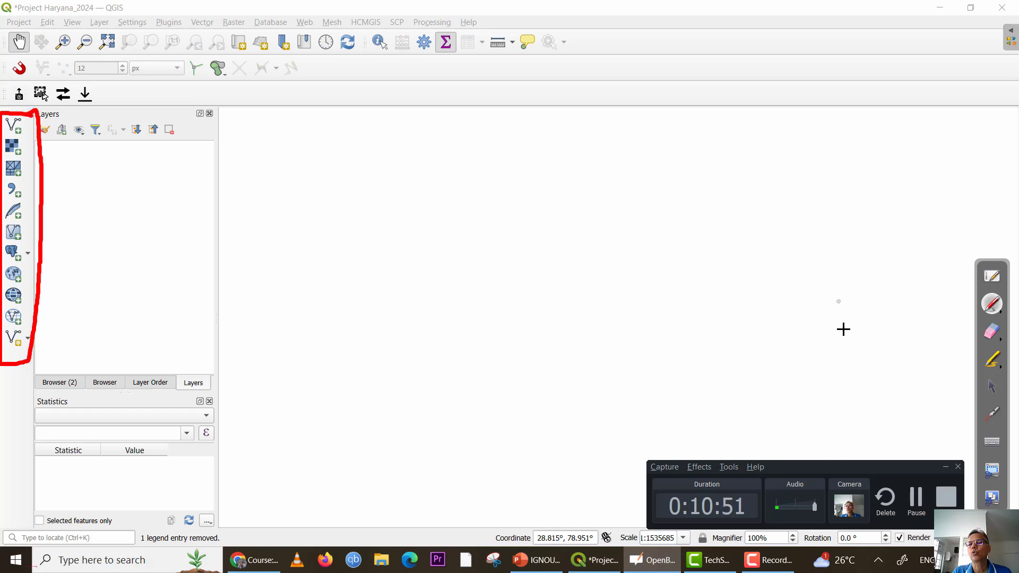
click(990, 330)
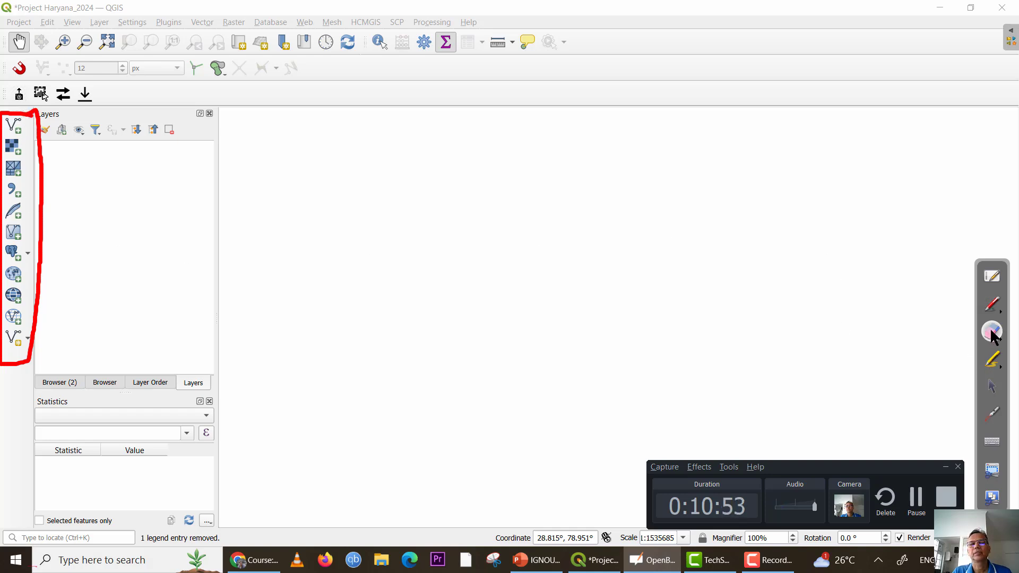
mouse_move(16, 125)
mouse_down()
mouse_move(21, 357)
mouse_move(41, 159)
mouse_move(34, 114)
mouse_move(30, 312)
mouse_move(41, 336)
mouse_up()
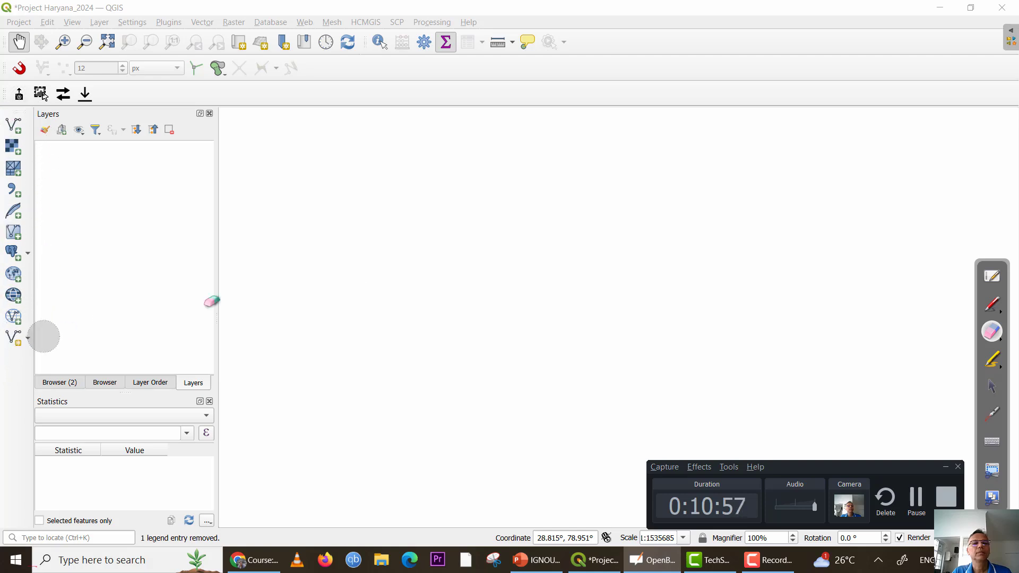
click(992, 386)
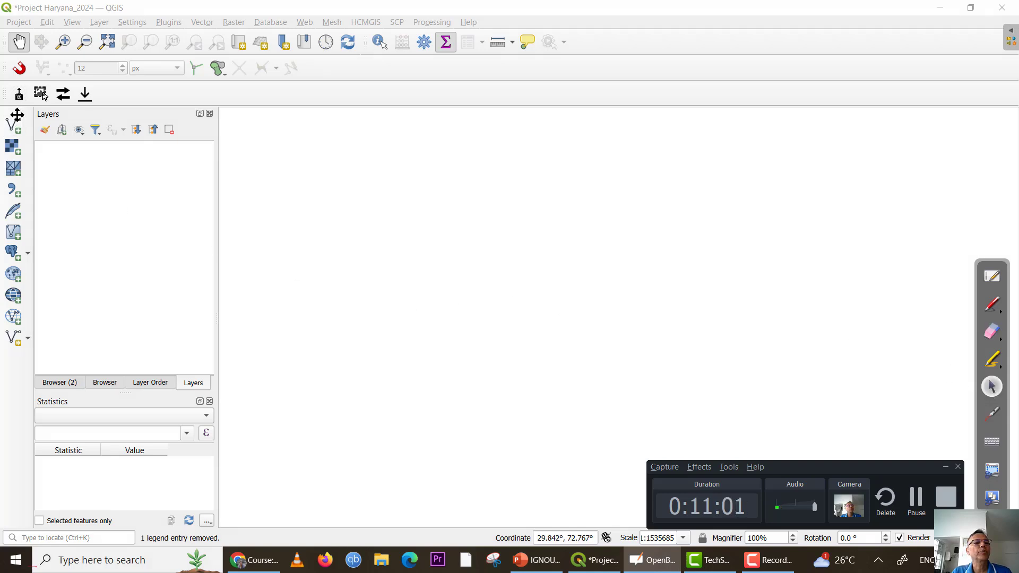
Step: Dock the Manage Layers Toolbar in the third toolbar row, and return it to its vertical place beside the Layers panel
drag(18, 112, 295, 113)
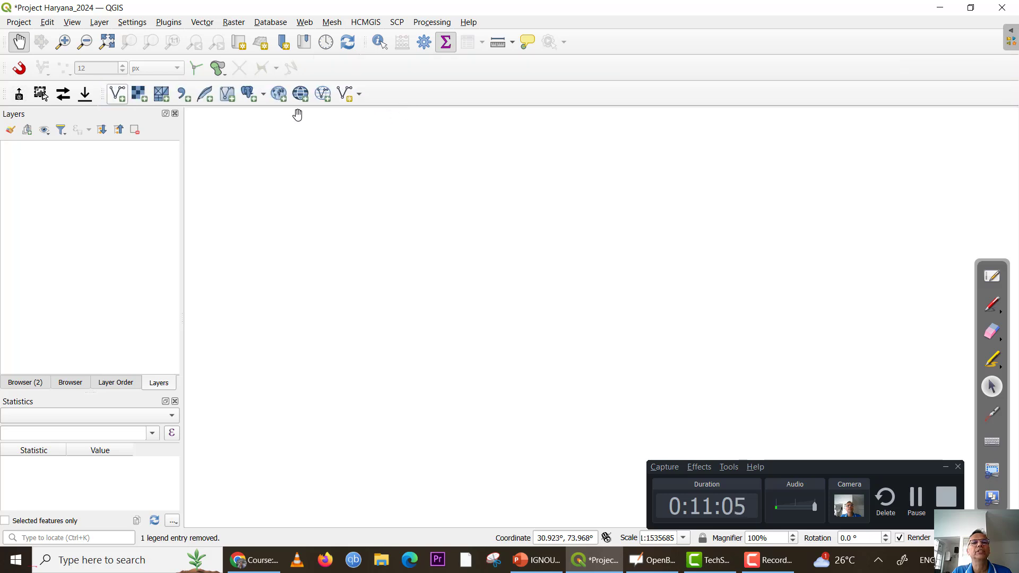
drag(107, 100, 6, 132)
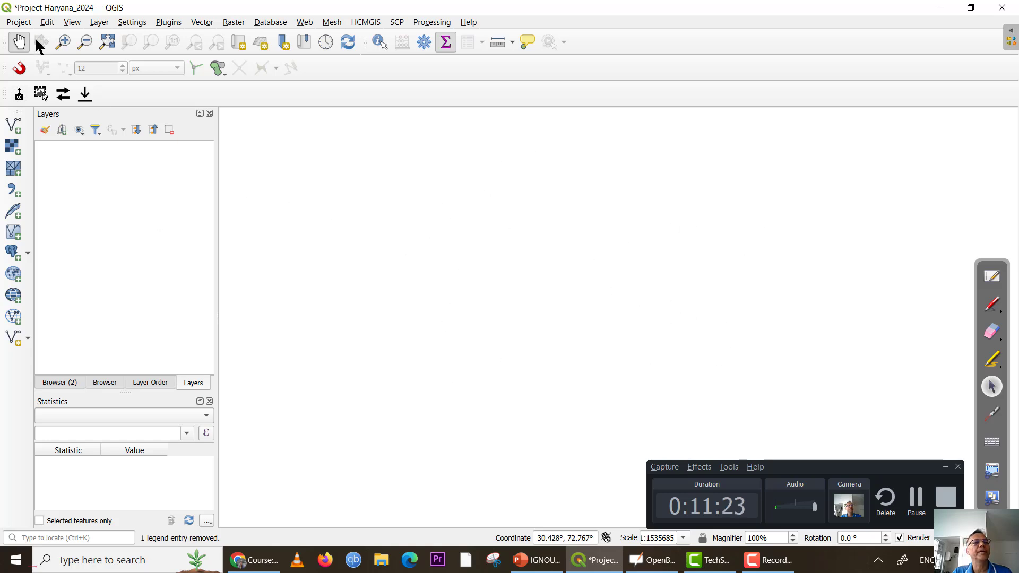
Step: Open the project file Project Haryana_2024.qgz, discarding the changes to the current project
click(17, 22)
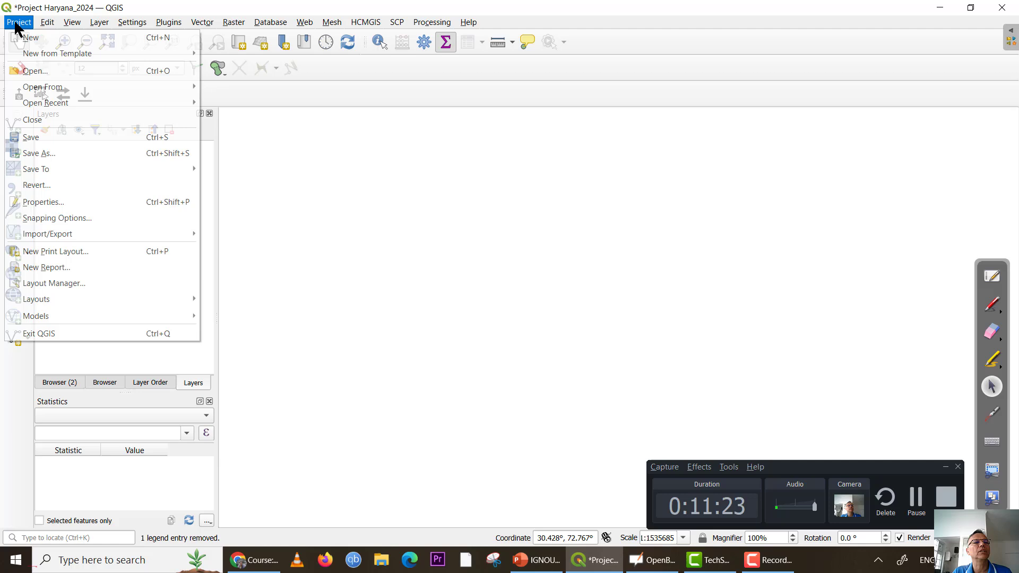
click(28, 72)
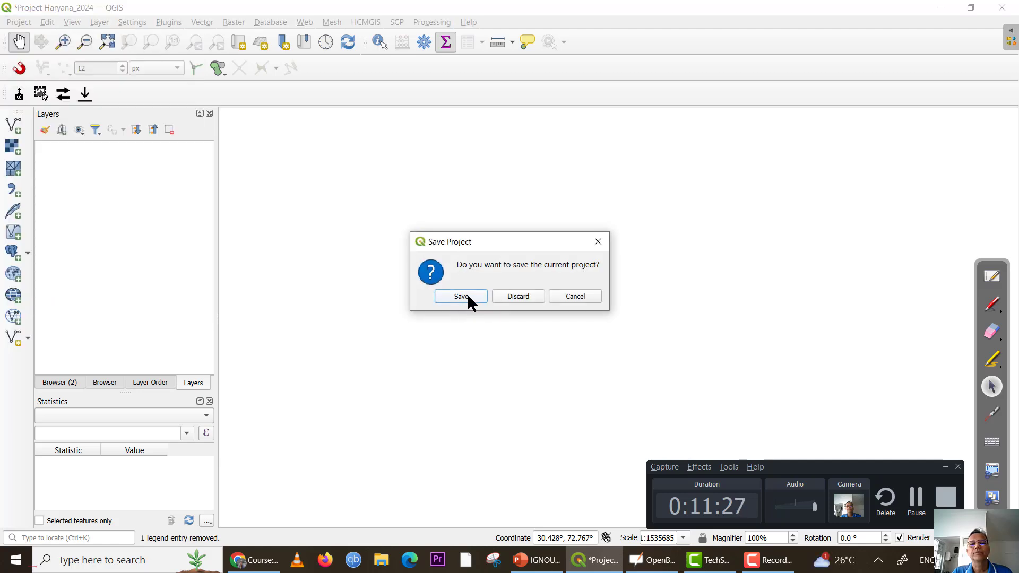
click(513, 295)
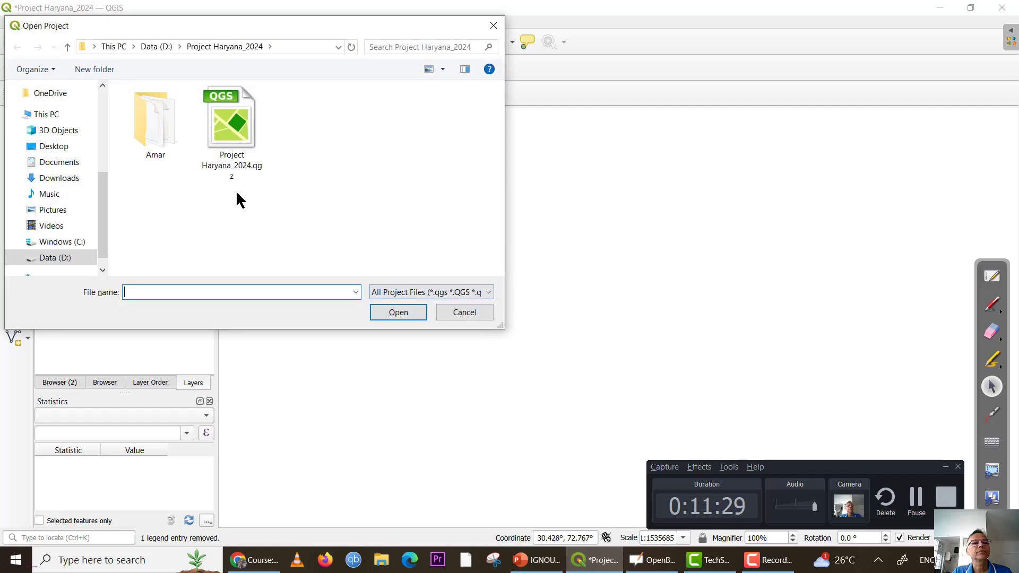
click(249, 178)
click(405, 312)
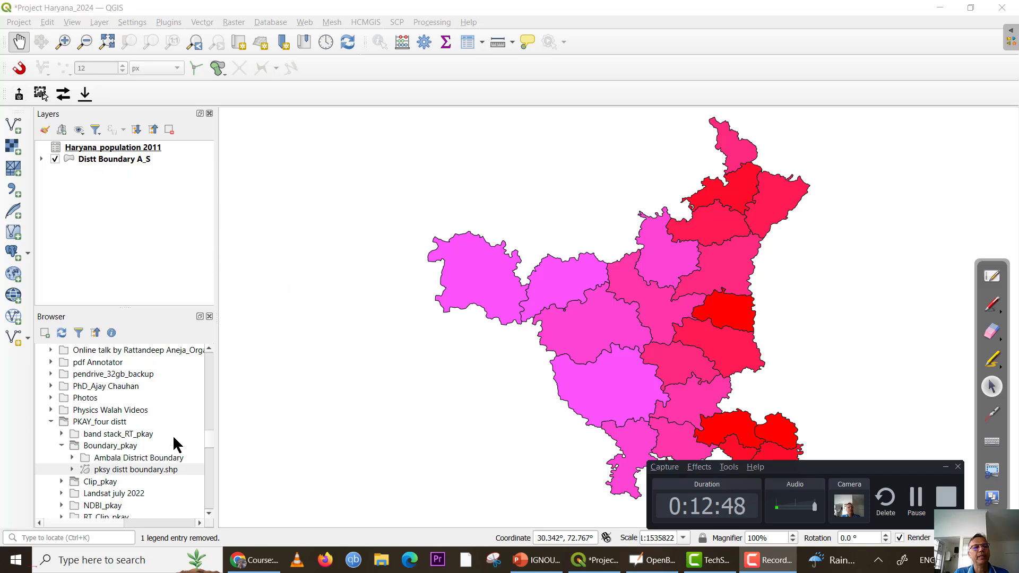
Step: Mark the Layers and Browser panels with red pen ticks, and clear the annotations
click(992, 304)
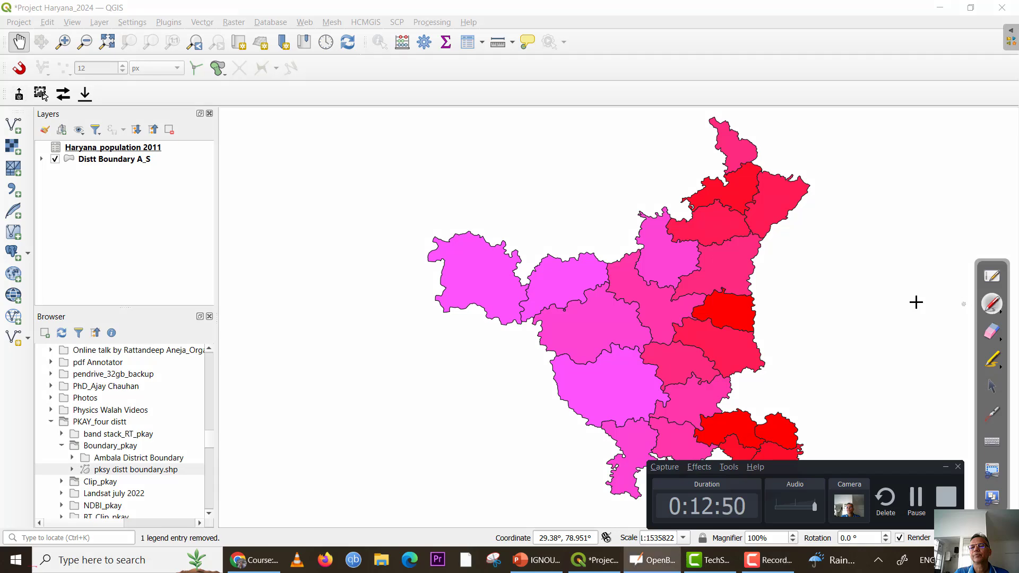
mouse_move(145, 183)
mouse_down()
mouse_move(253, 159)
mouse_move(252, 175)
mouse_up()
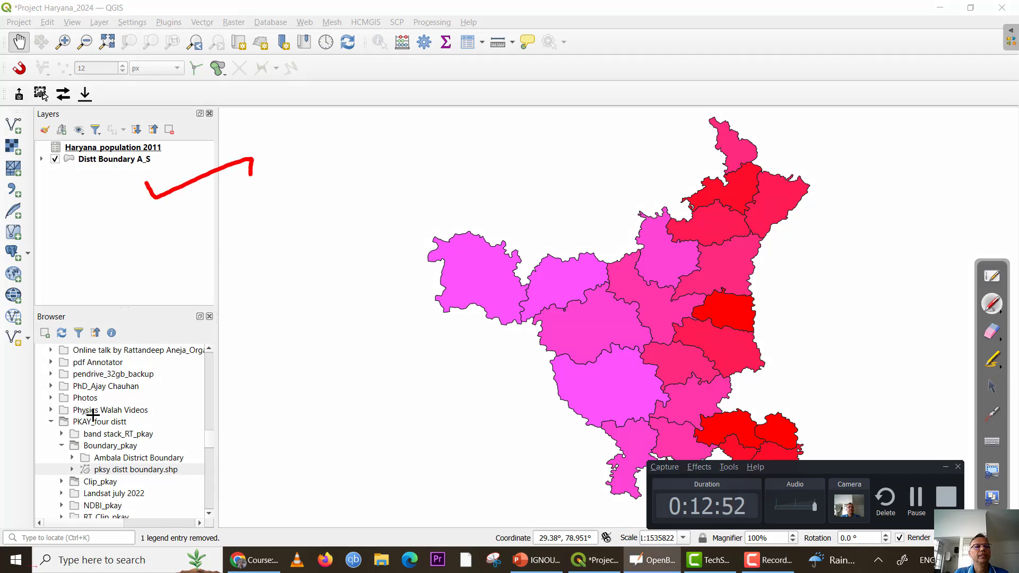
drag(166, 397, 276, 358)
key(ctrl+f)
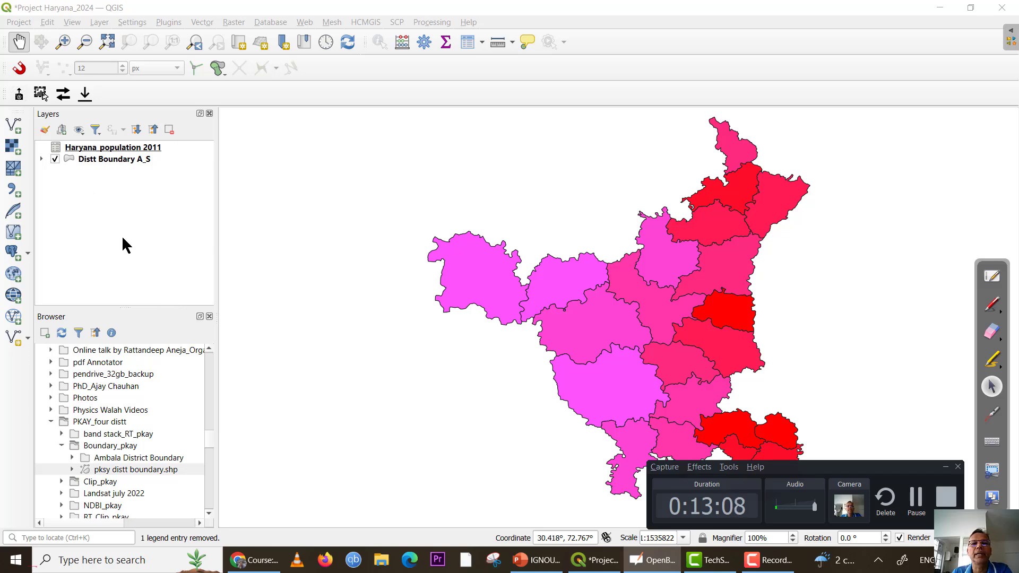
Step: Hide the Layers panel and the Browser panel so the map canvas takes up their space
right_click(627, 40)
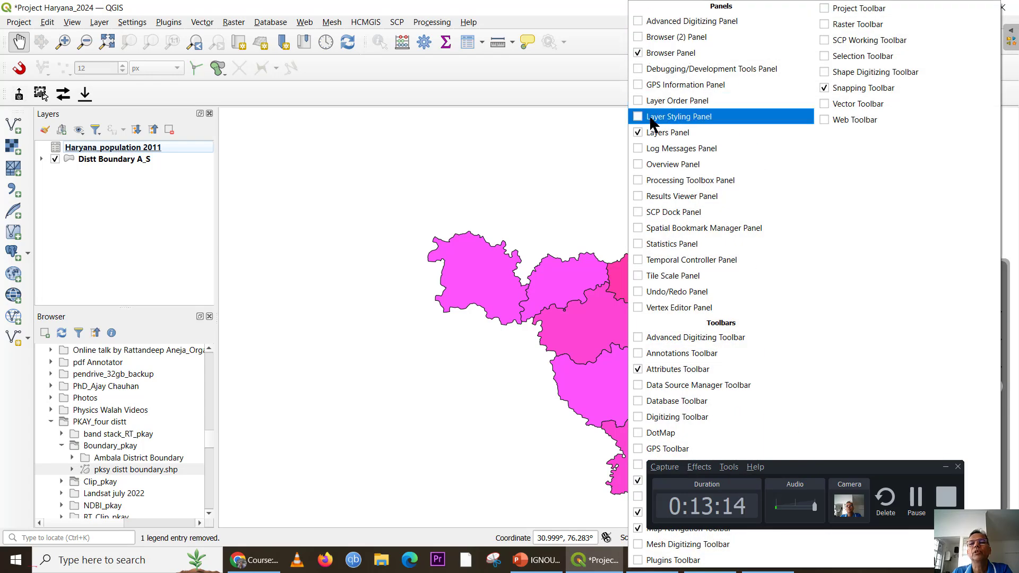
click(638, 133)
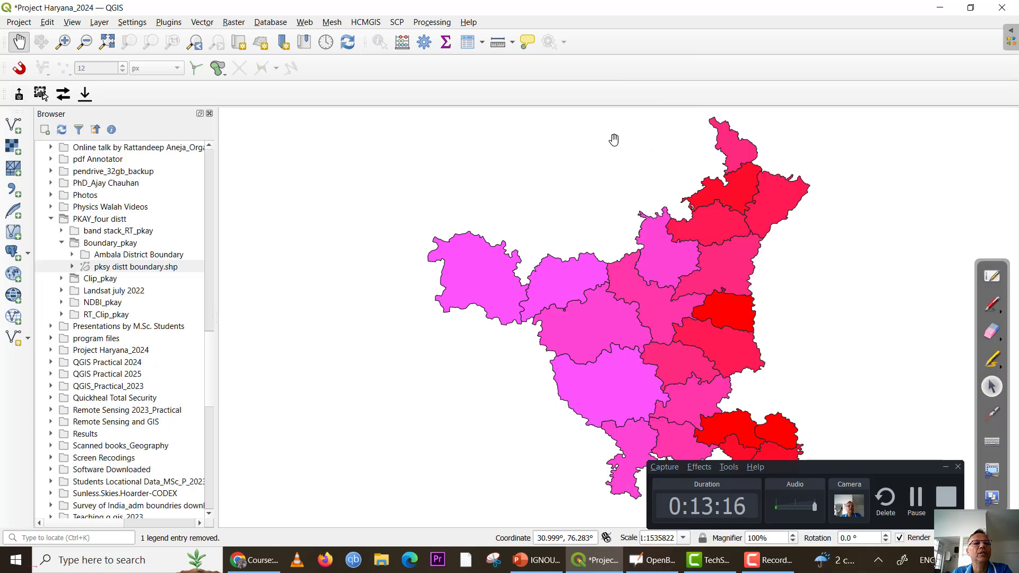
right_click(670, 48)
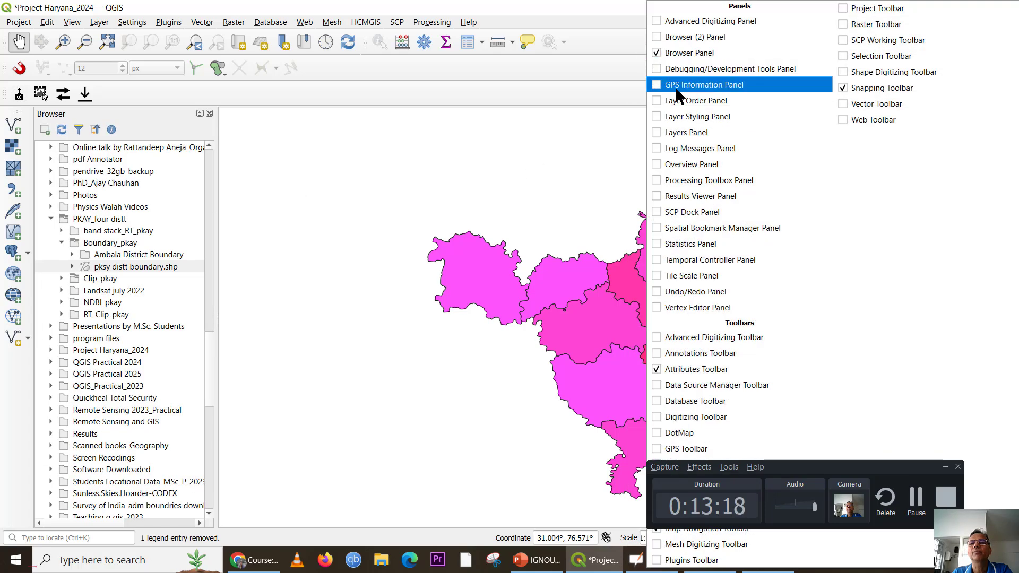
click(664, 53)
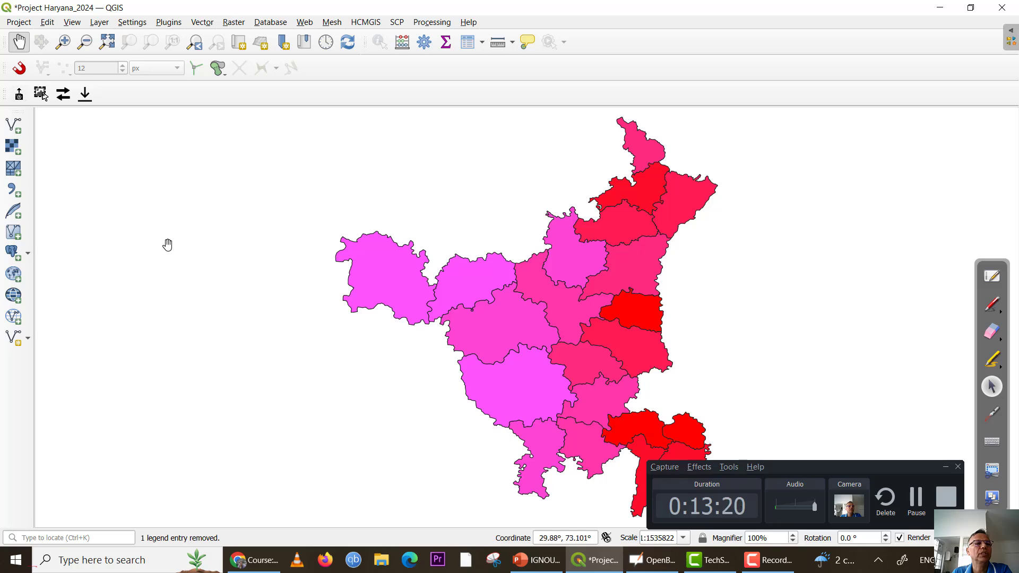
Step: Show the Layers panel and the Browser panel beside the map canvas again
right_click(628, 47)
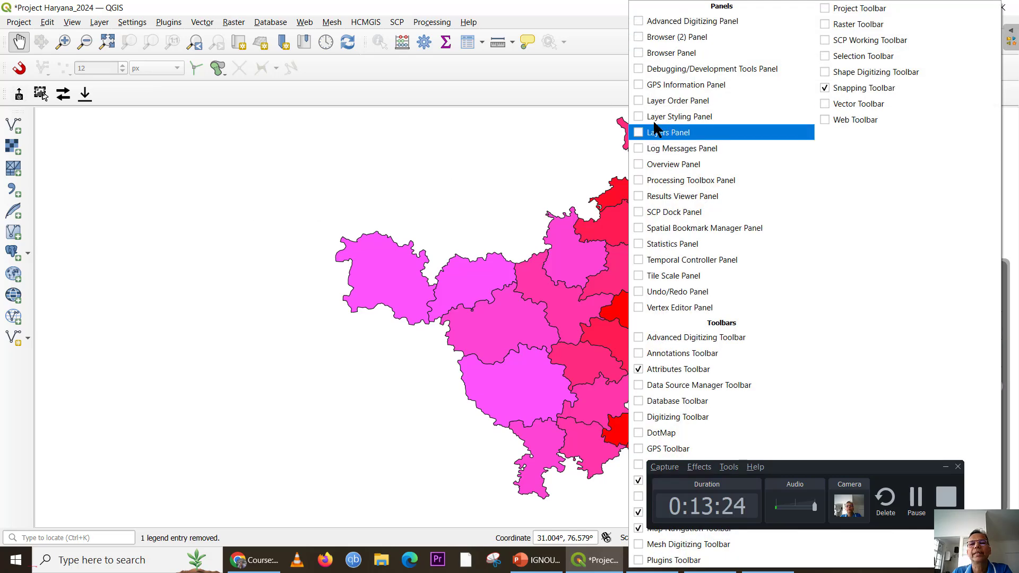
click(74, 21)
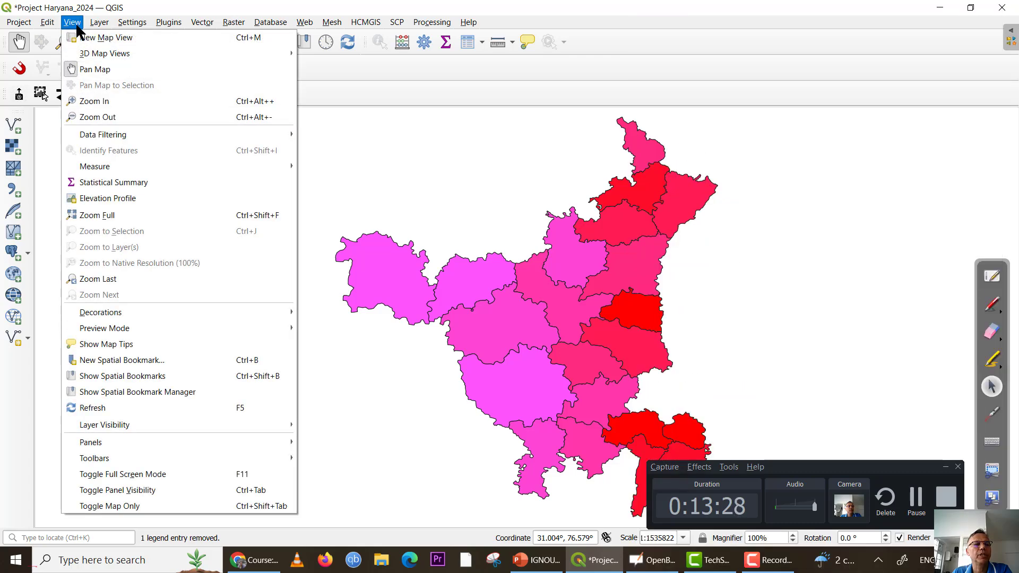
mouse_move(94, 449)
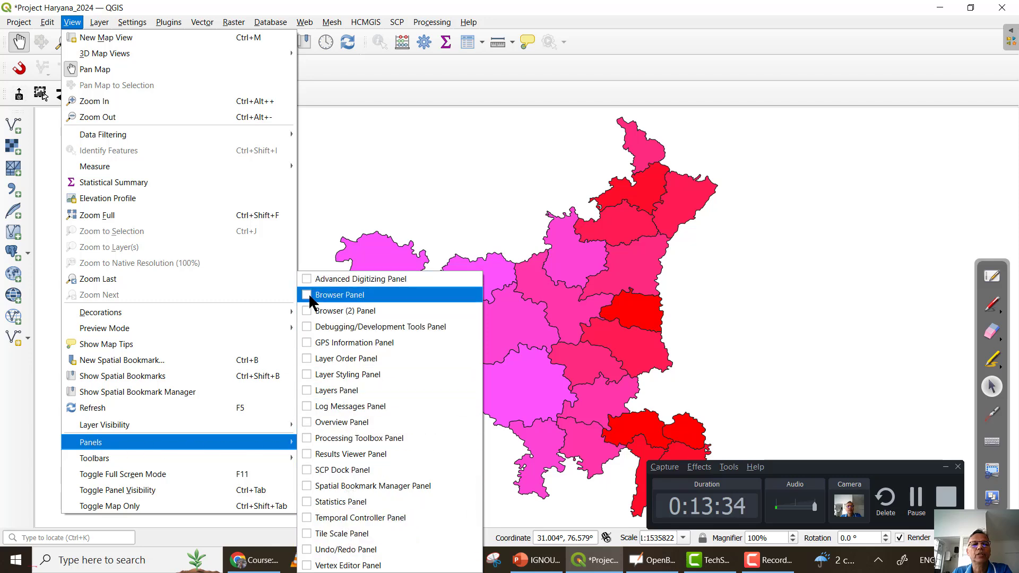
click(307, 390)
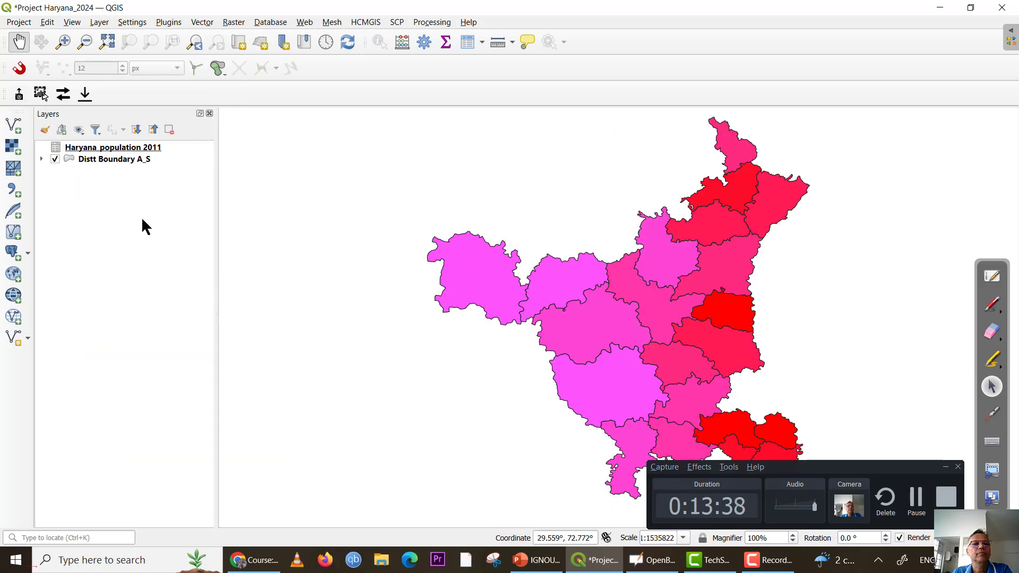
right_click(662, 50)
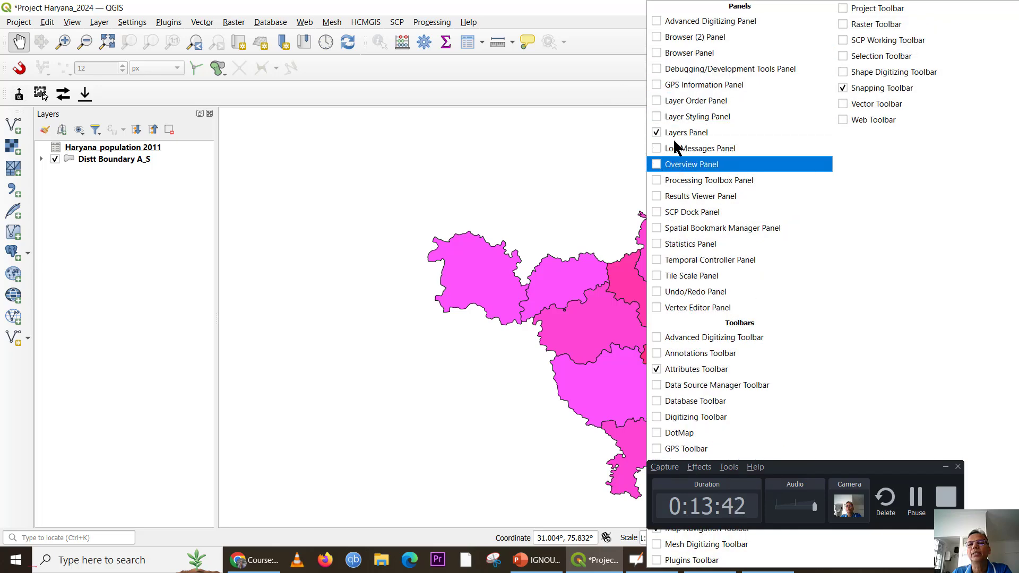
click(662, 53)
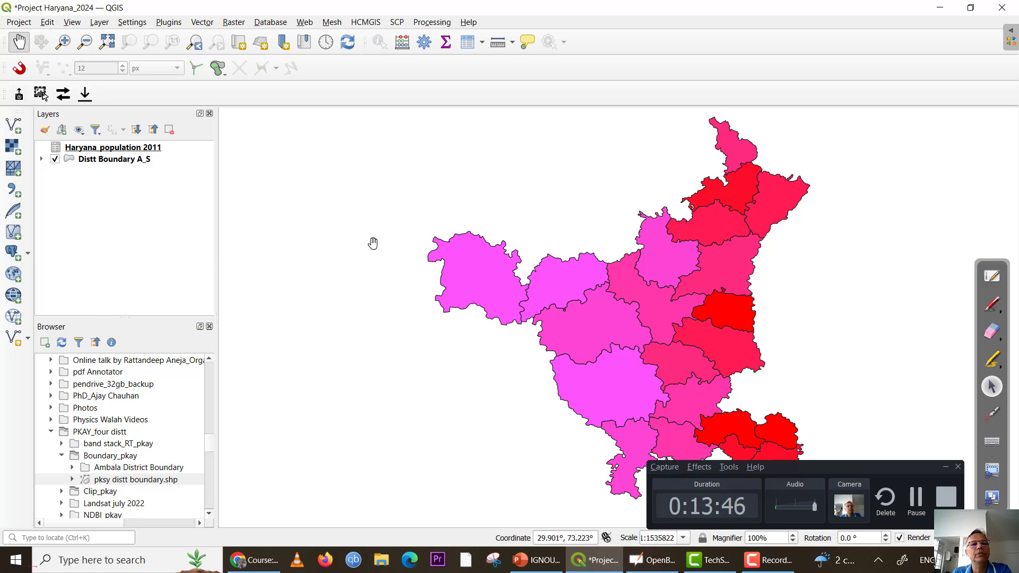
Step: Switch the Distt Boundary A_S layer's visibility off and on, and start removing the layer but cancel the removal
click(117, 162)
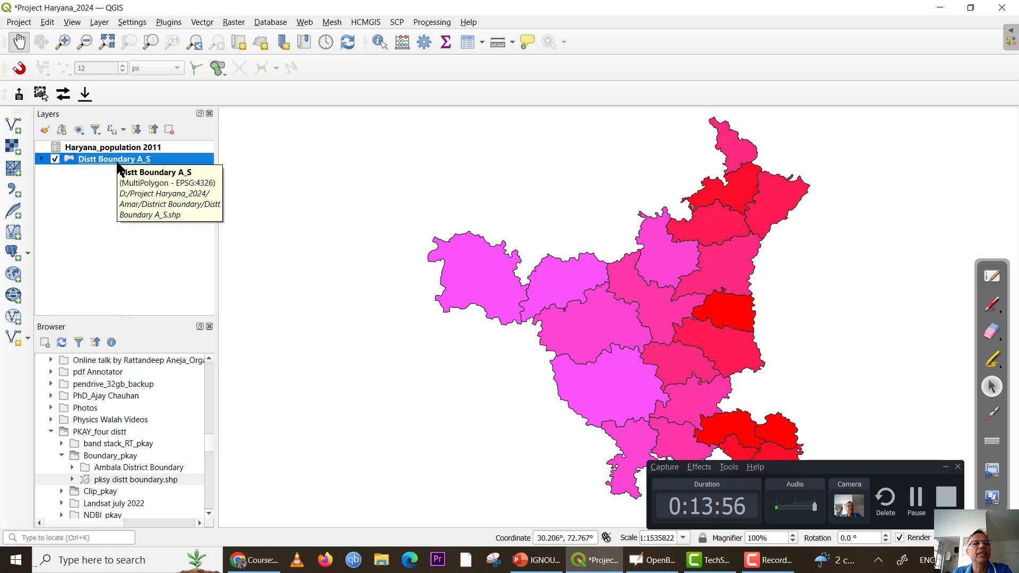
click(55, 161)
click(55, 159)
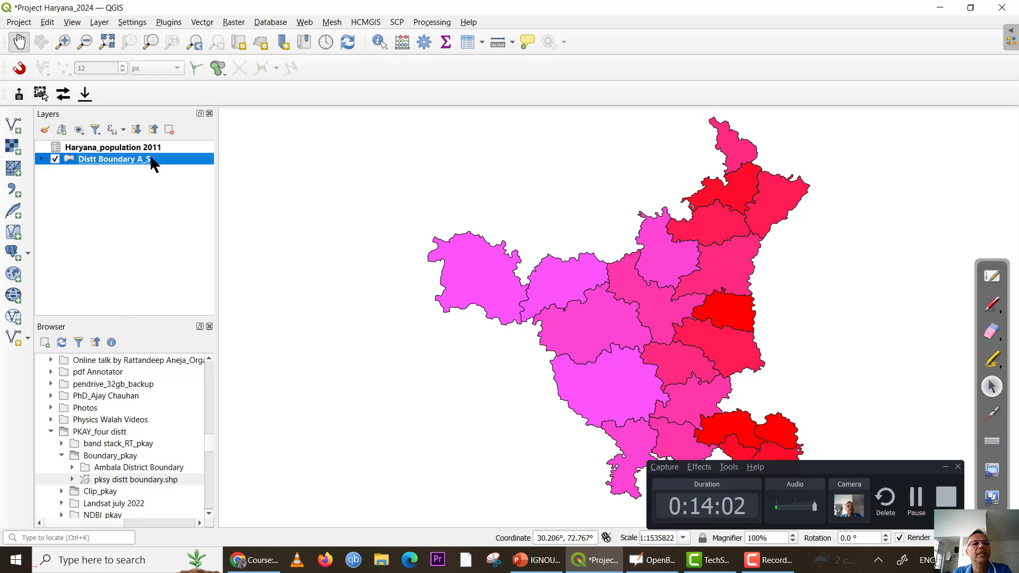
click(170, 130)
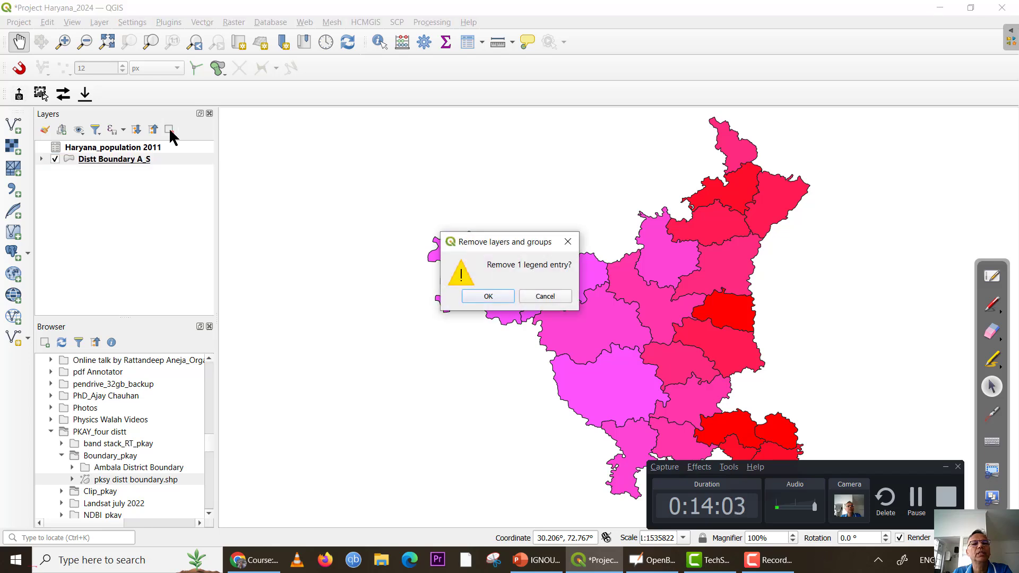
click(545, 297)
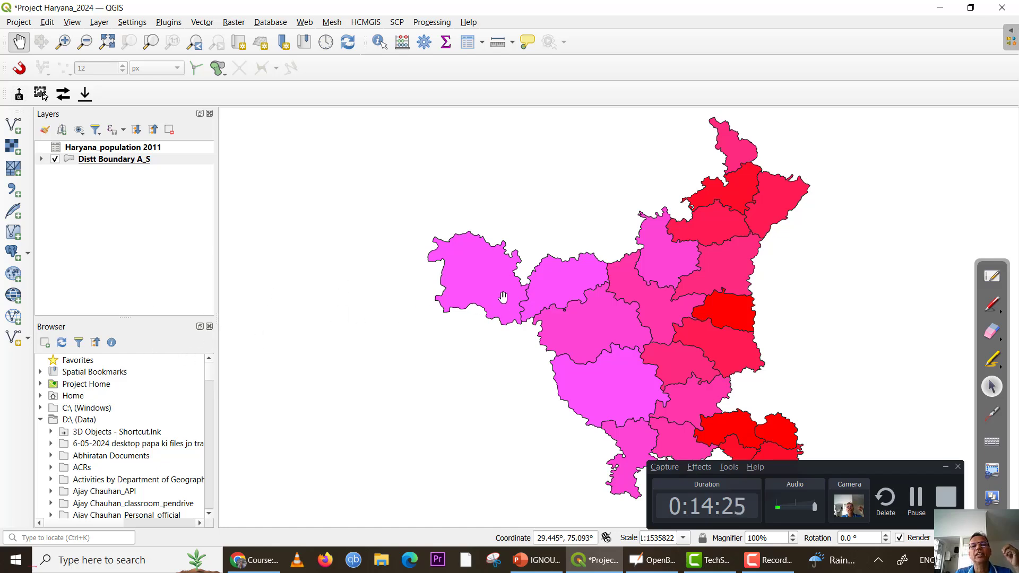
Step: Look through the folders of the D: drive in the Browser panel to find PKAY_four distt
scroll(212, 399, down, 9)
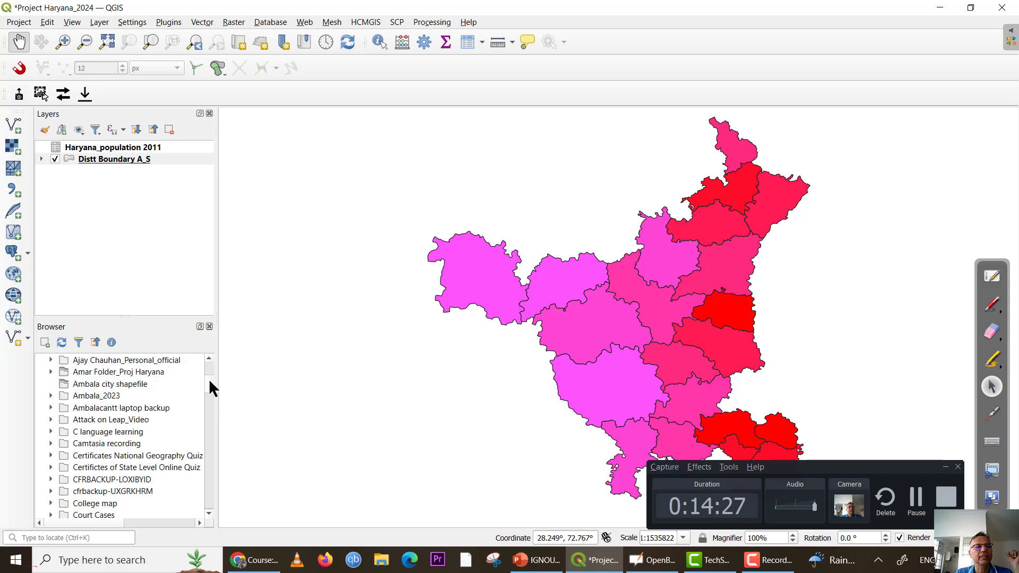
scroll(112, 422, down, 3)
scroll(112, 422, down, 15)
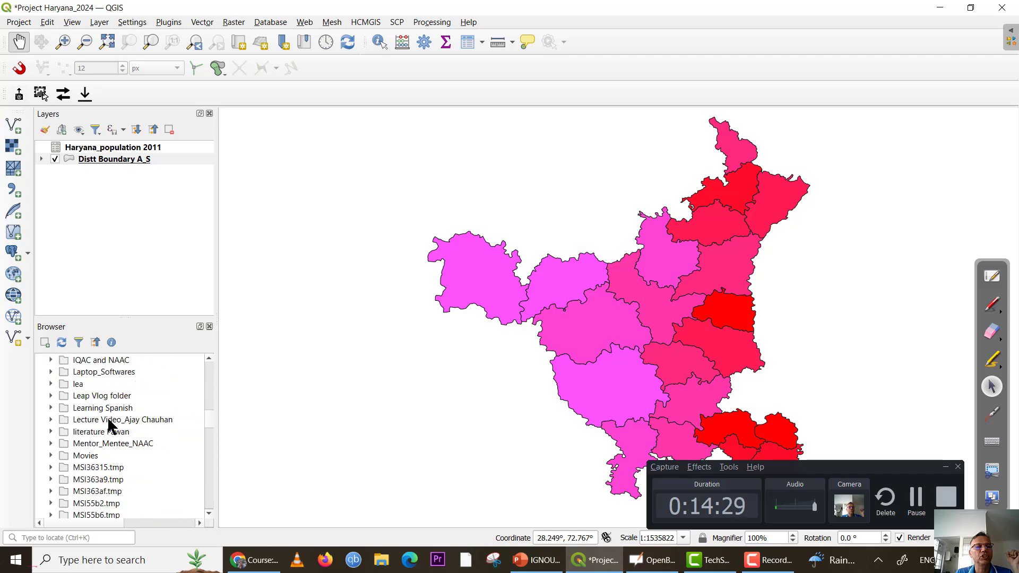
scroll(111, 419, up, 8)
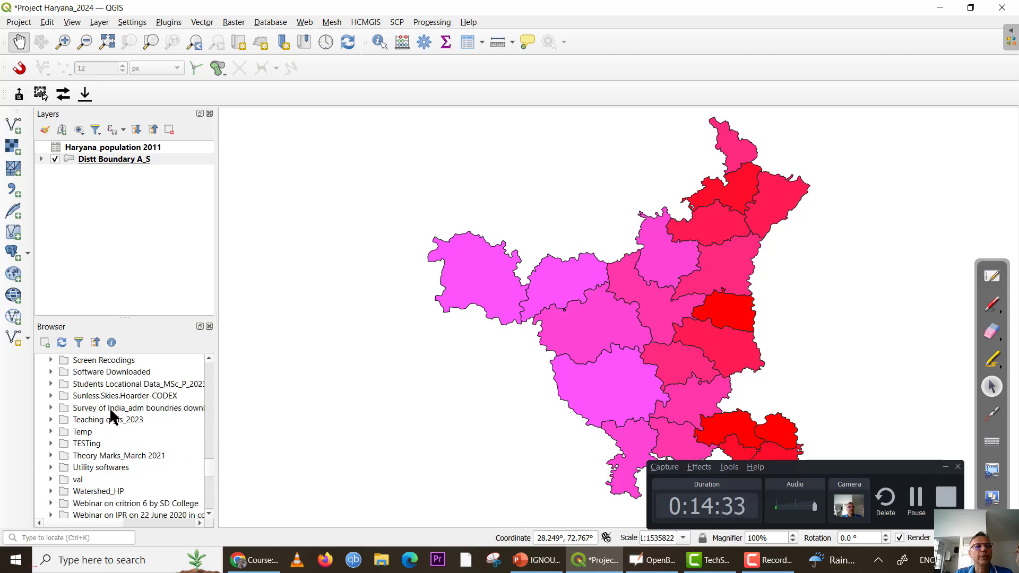
scroll(102, 413, down, 6)
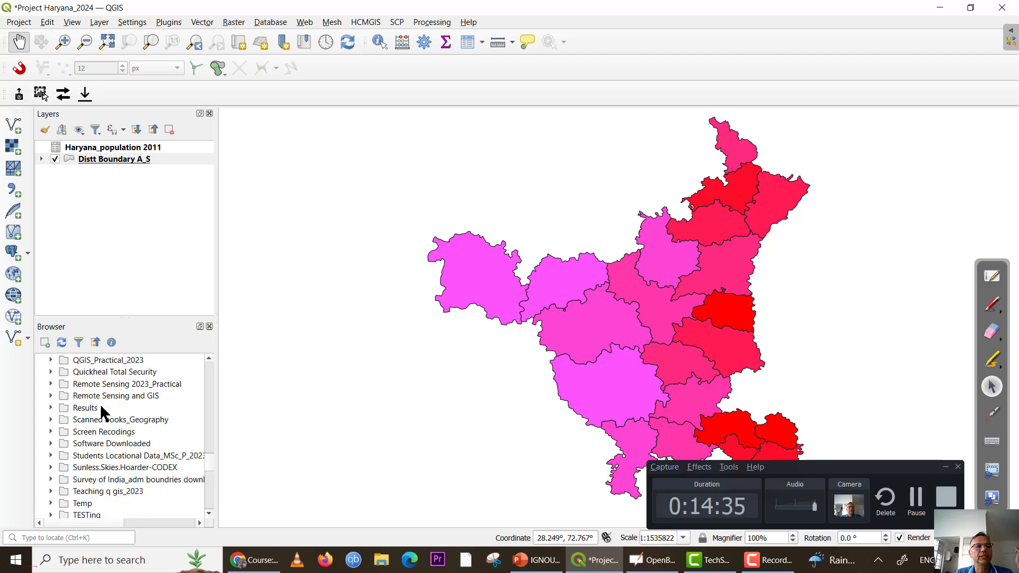
scroll(80, 393, up, 6)
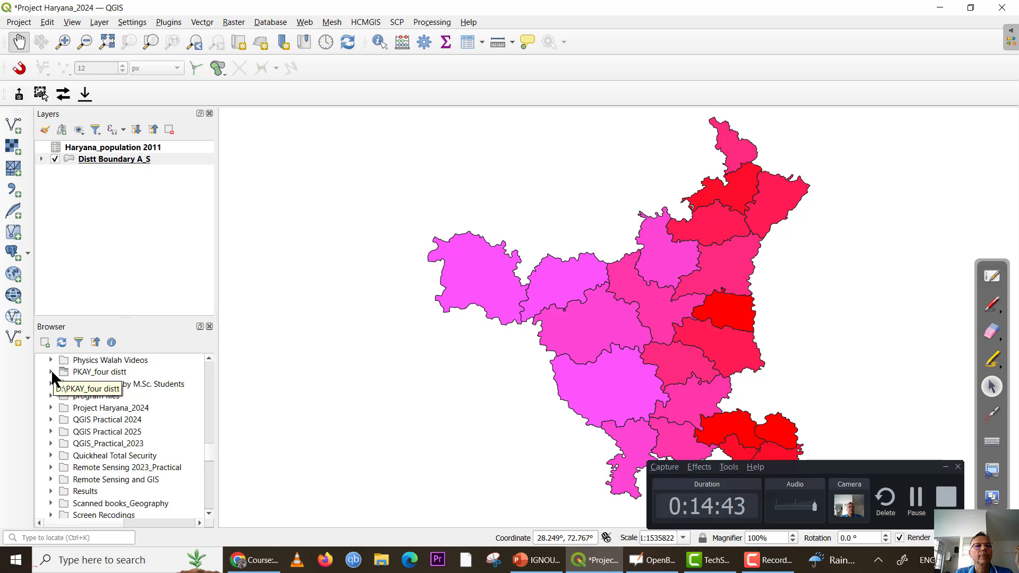
Step: Remove the Distt Boundary A_S layer from the project
click(113, 164)
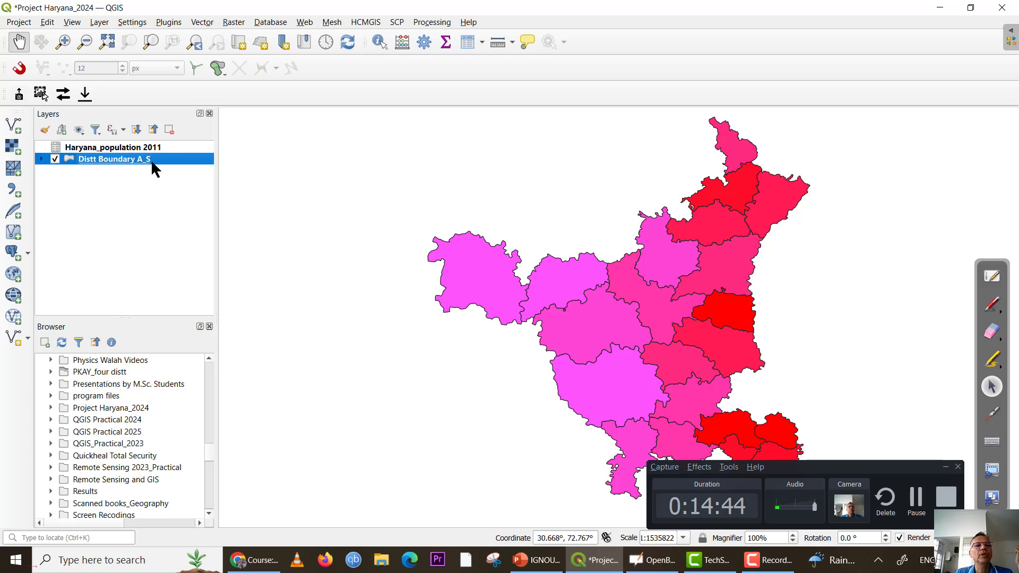
click(169, 130)
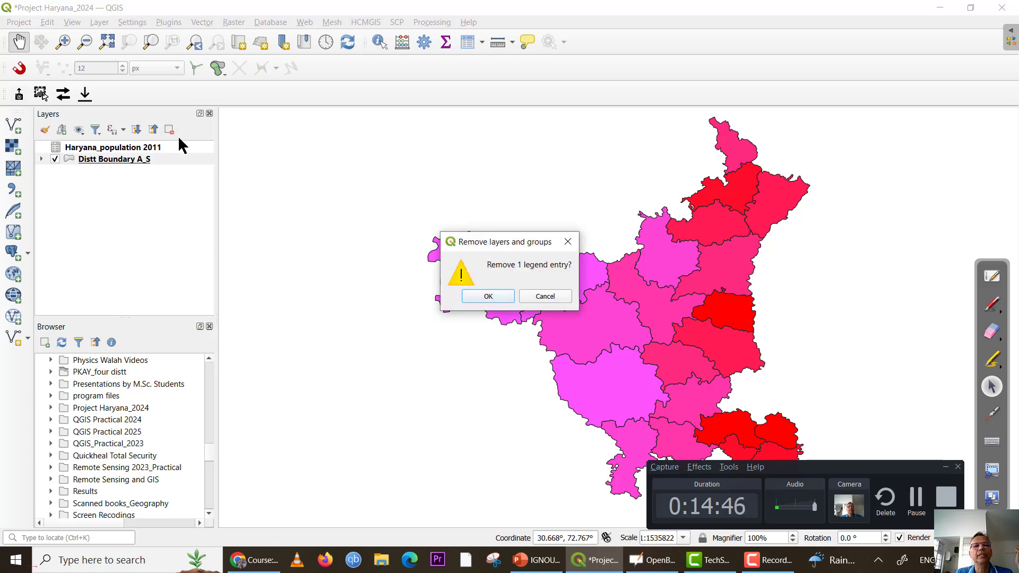
click(489, 297)
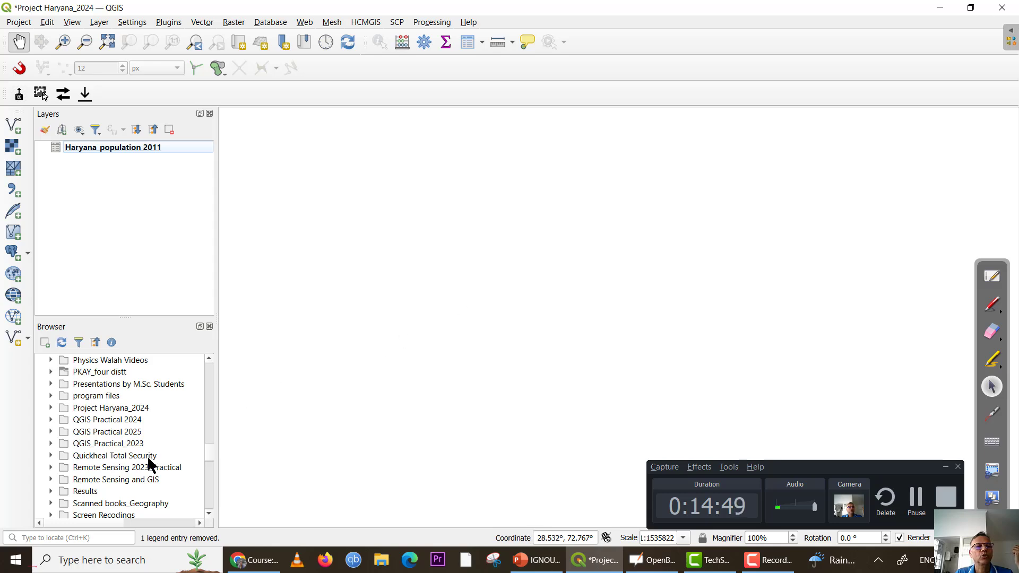
Step: Add pksy distt boundary.shp from the Boundary_pkay folder in PKAY_four distt to the map
click(51, 372)
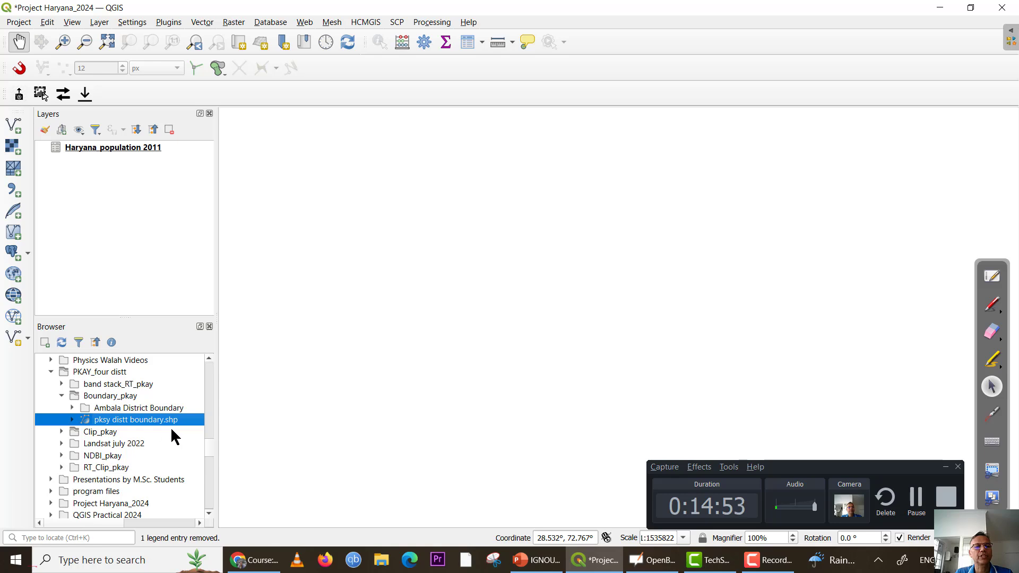
click(121, 405)
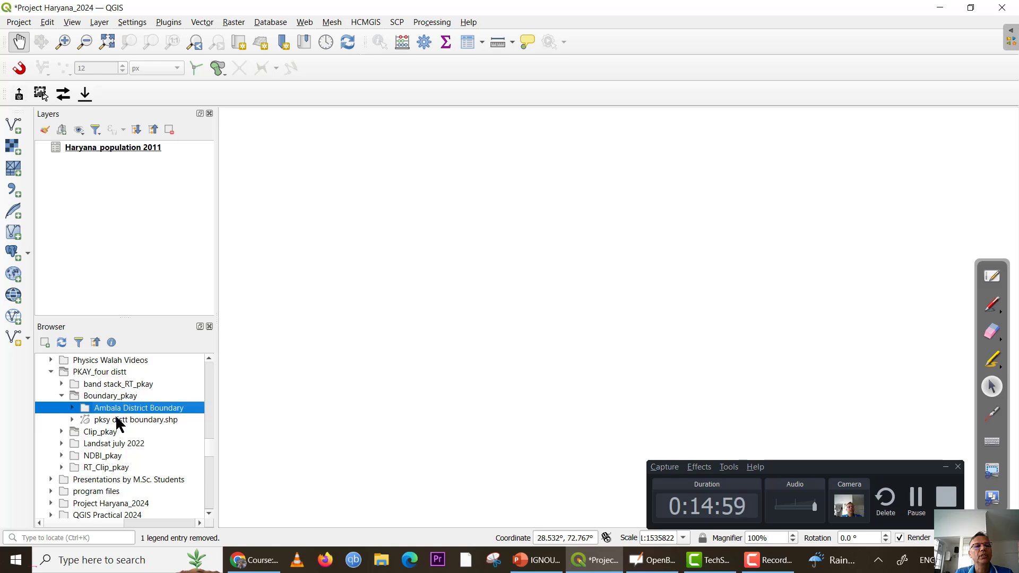
click(117, 417)
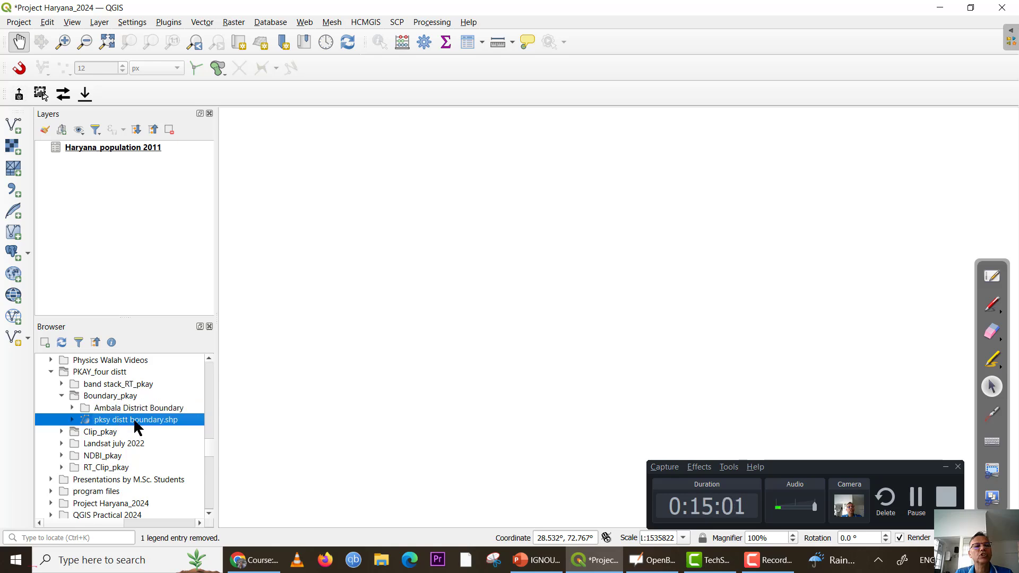
mouse_move(135, 424)
mouse_down()
mouse_move(245, 429)
mouse_move(298, 405)
mouse_move(337, 364)
mouse_move(393, 329)
mouse_move(522, 278)
mouse_up()
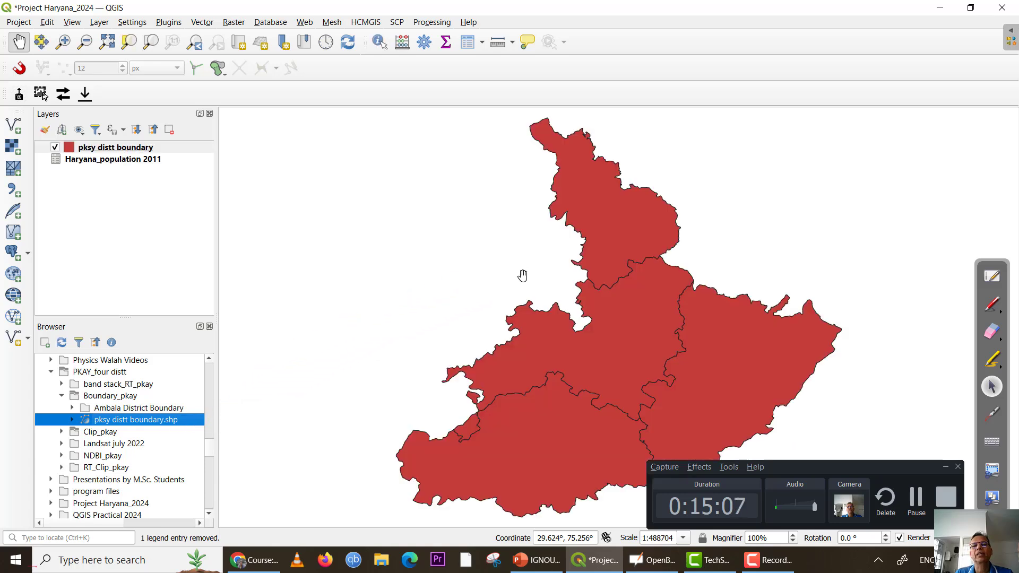
Step: Select the pksy distt boundary layer and the Haryana_population 2011 table in turn, leaving the table selected
drag(619, 339, 612, 305)
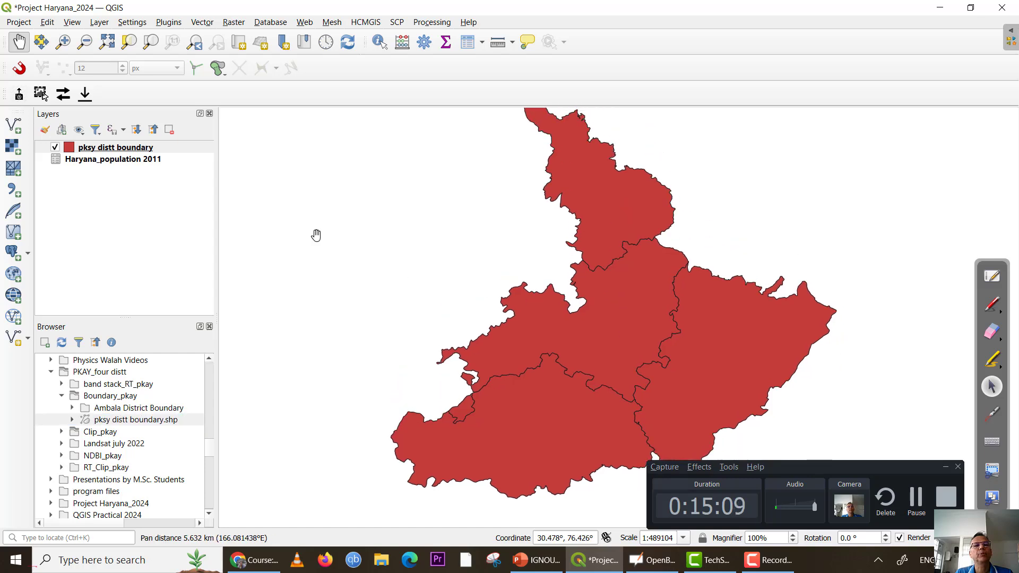
click(113, 160)
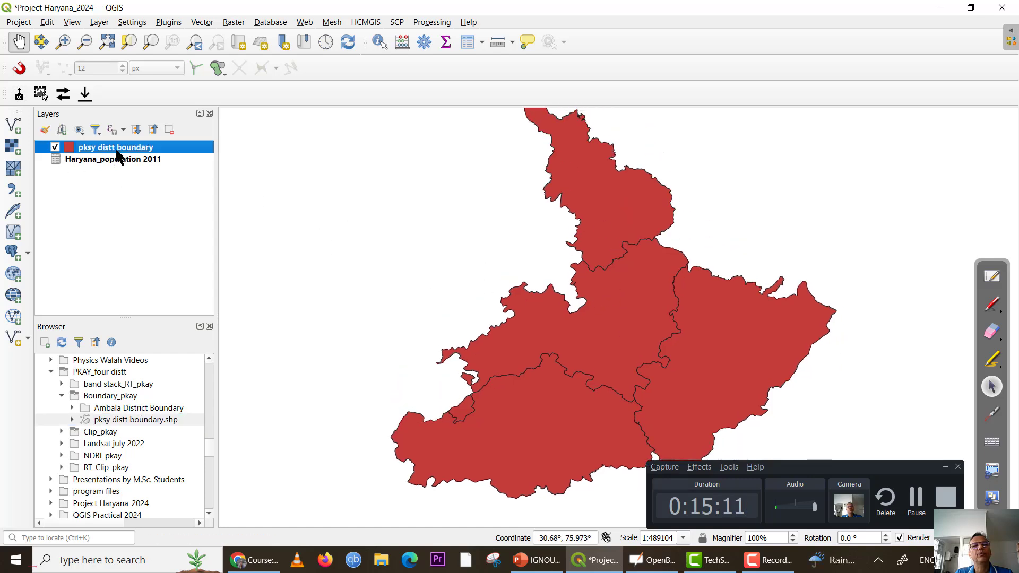
click(123, 148)
click(109, 160)
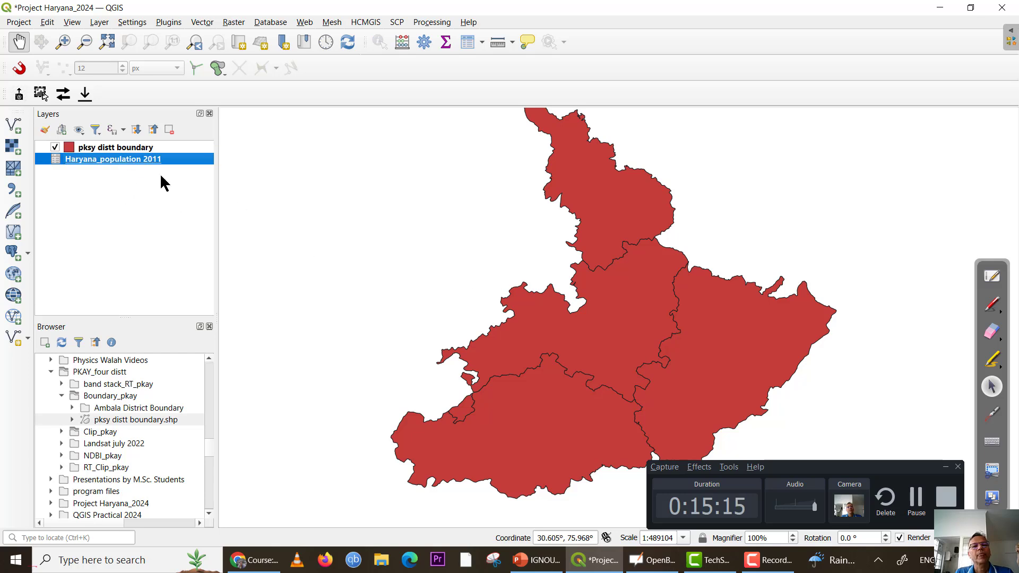
drag(554, 266, 540, 277)
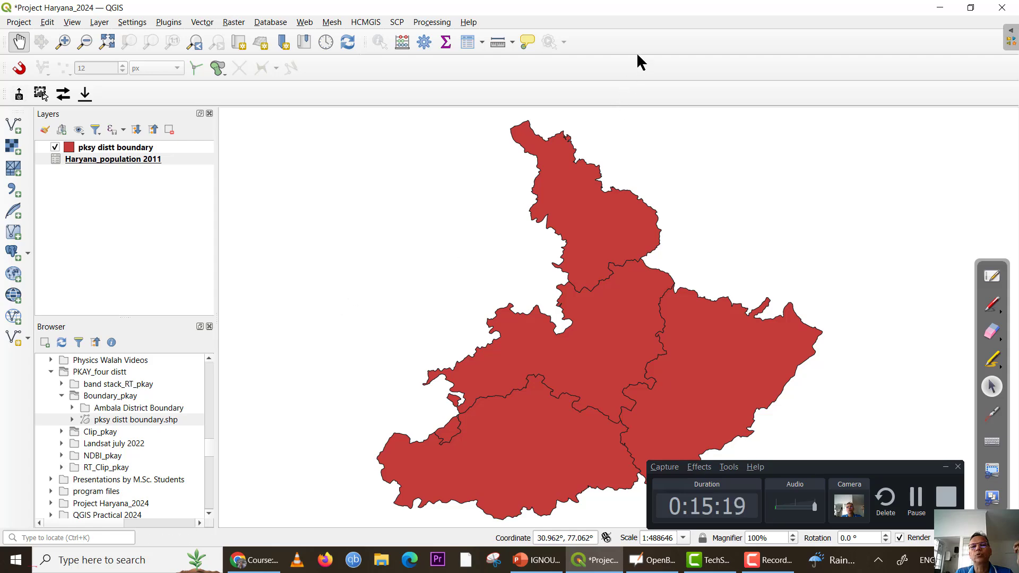
Step: Examine the list of available panels and toolbars, and close it without changing anything
right_click(640, 38)
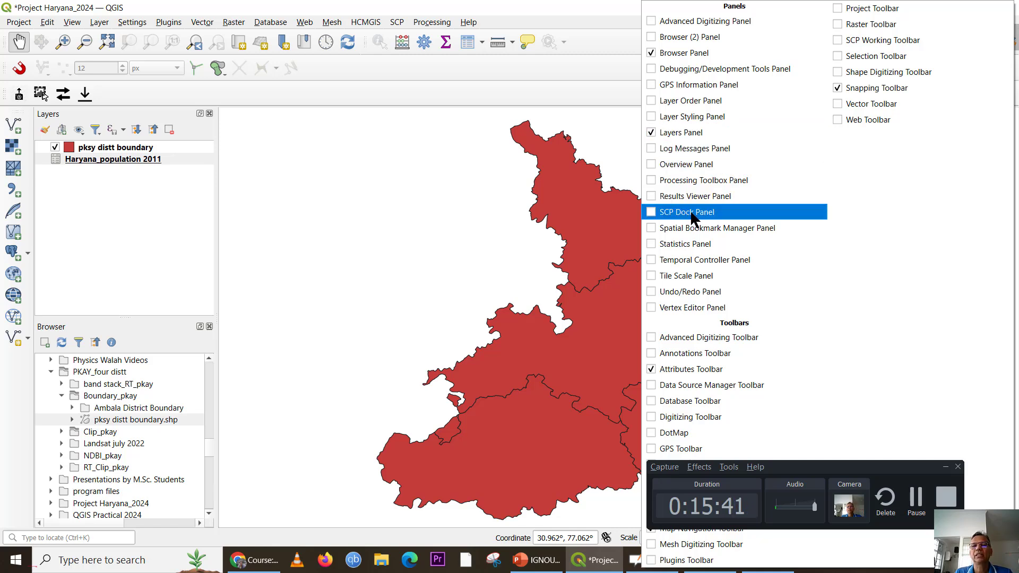
click(370, 386)
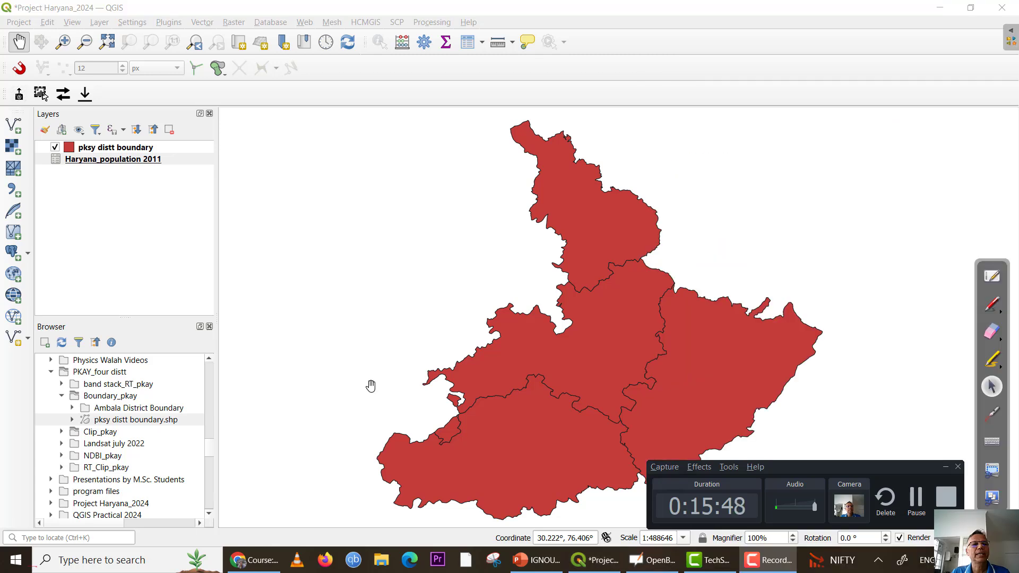